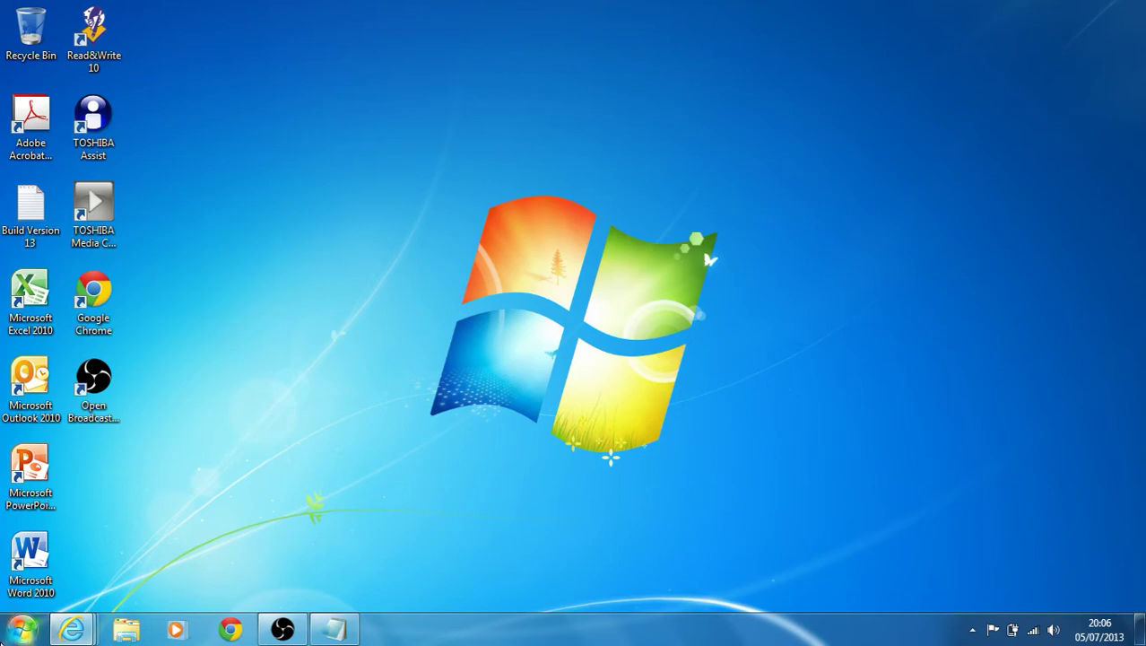
Open the Windows Start menu.
left_click(22, 629)
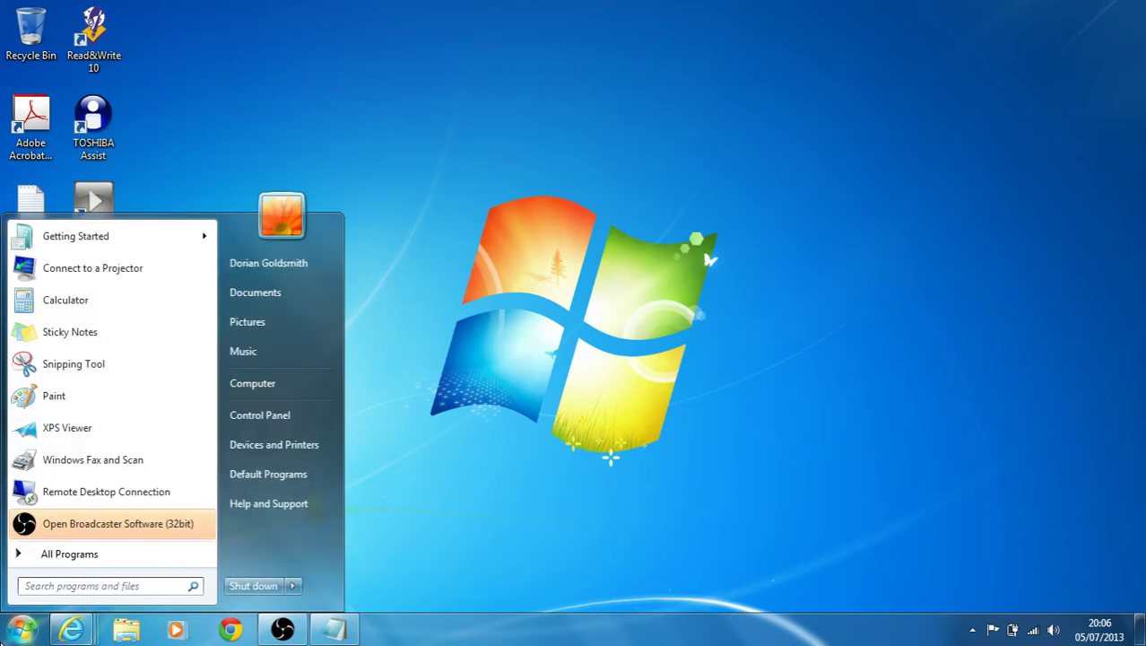
Go from Control Panel to the Network and Sharing Center and start a manual wireless network connection.
left_click(260, 415)
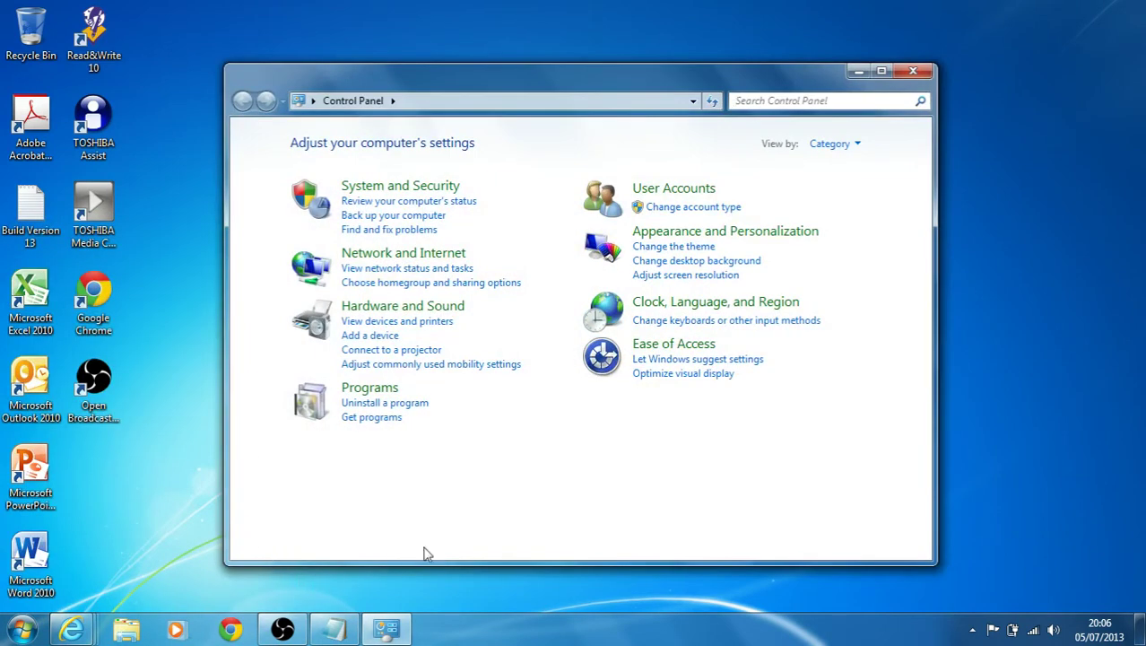
left_click(390, 260)
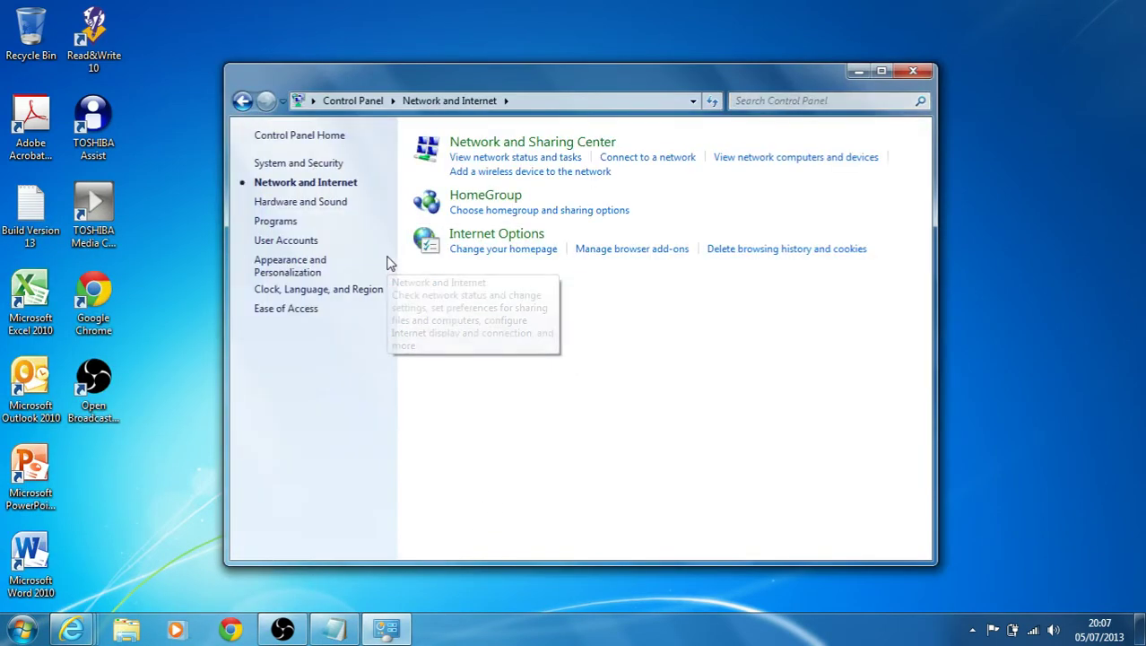
left_click(566, 146)
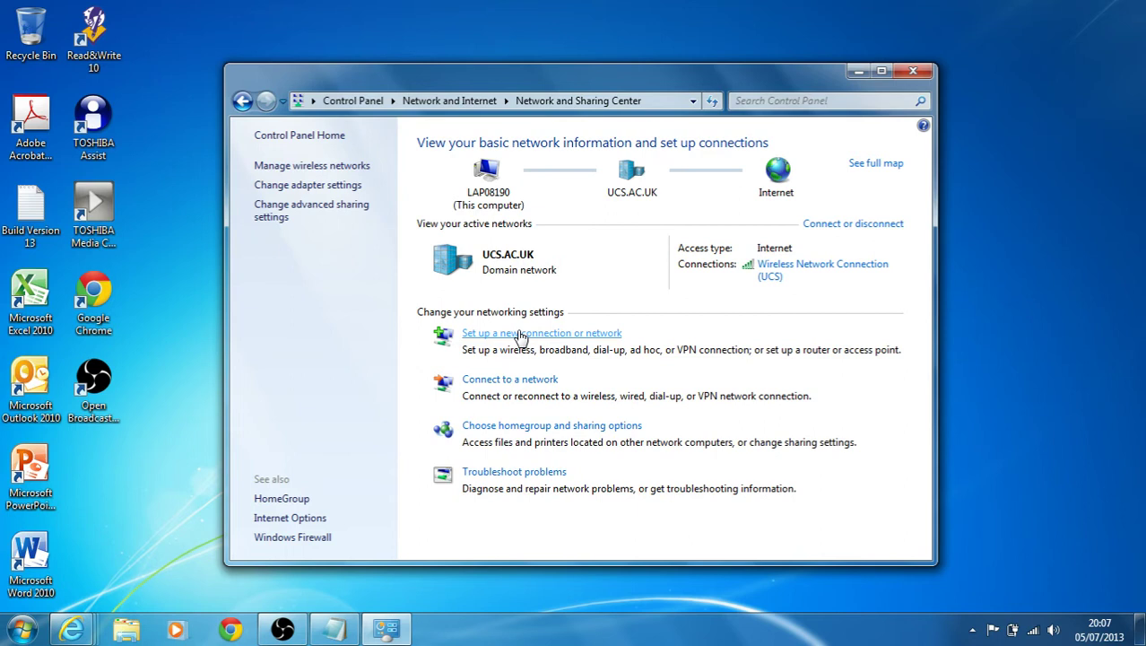
left_click(520, 335)
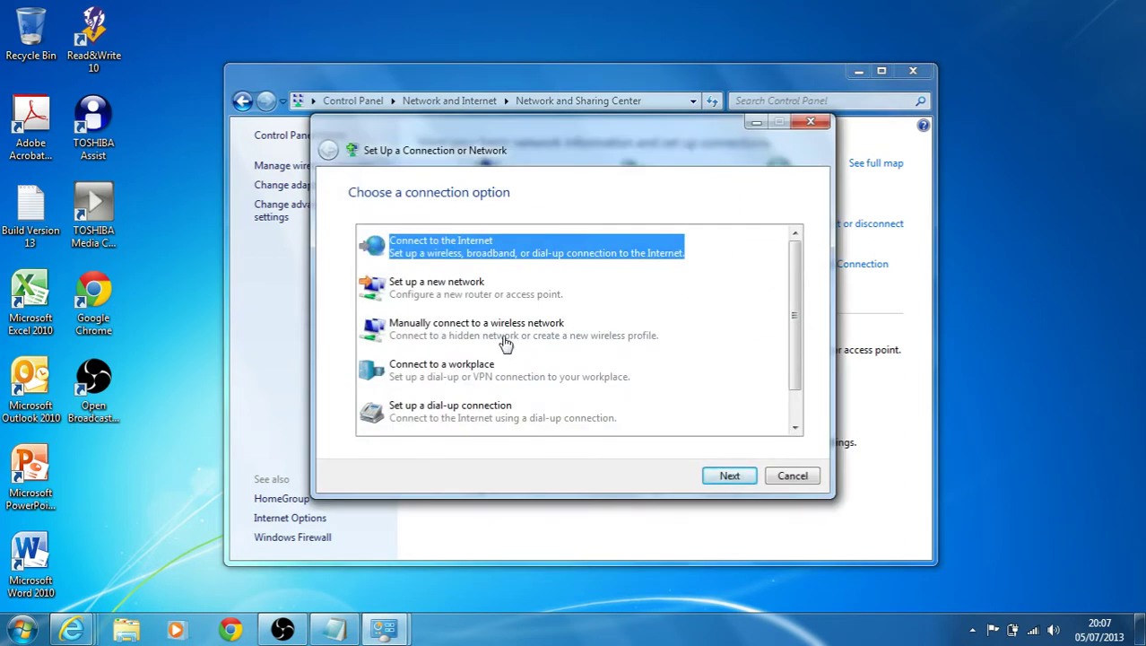
left_click(458, 332)
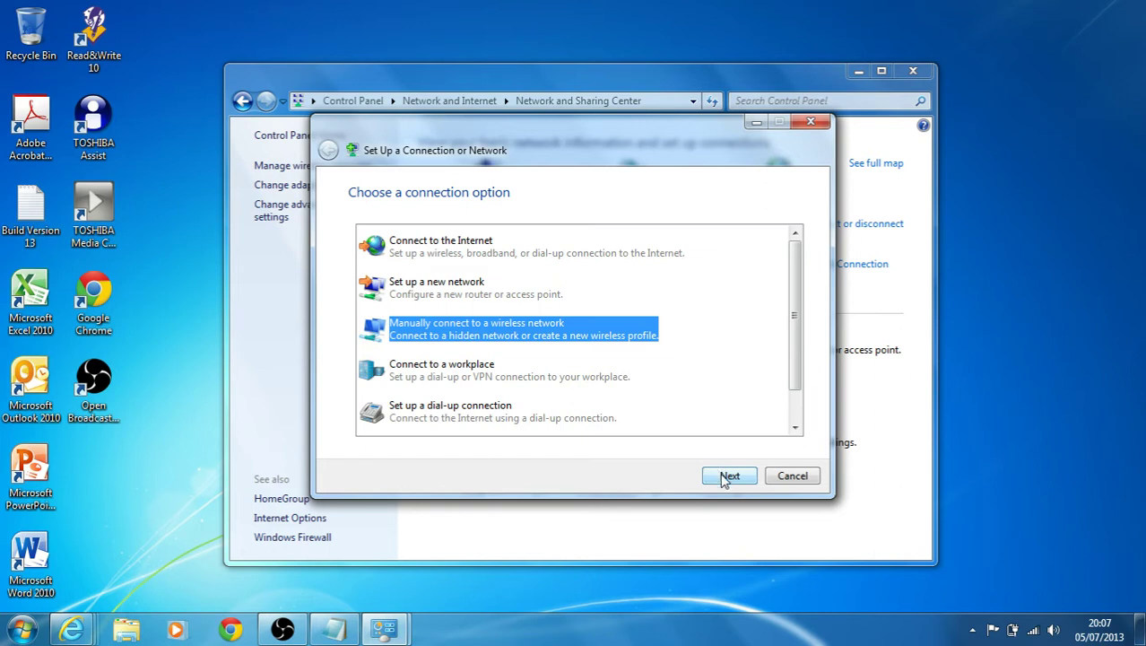
left_click(727, 477)
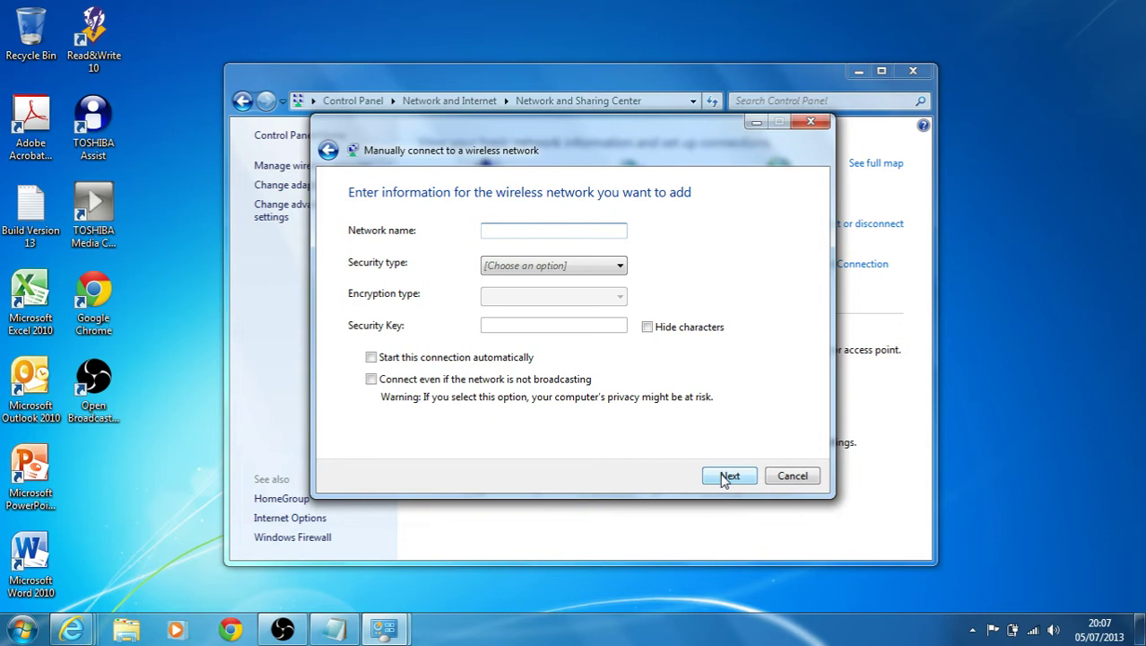
Add network 'eduroam' with WPA2-Enterprise security and automatic connection turned off.
type("eduroam")
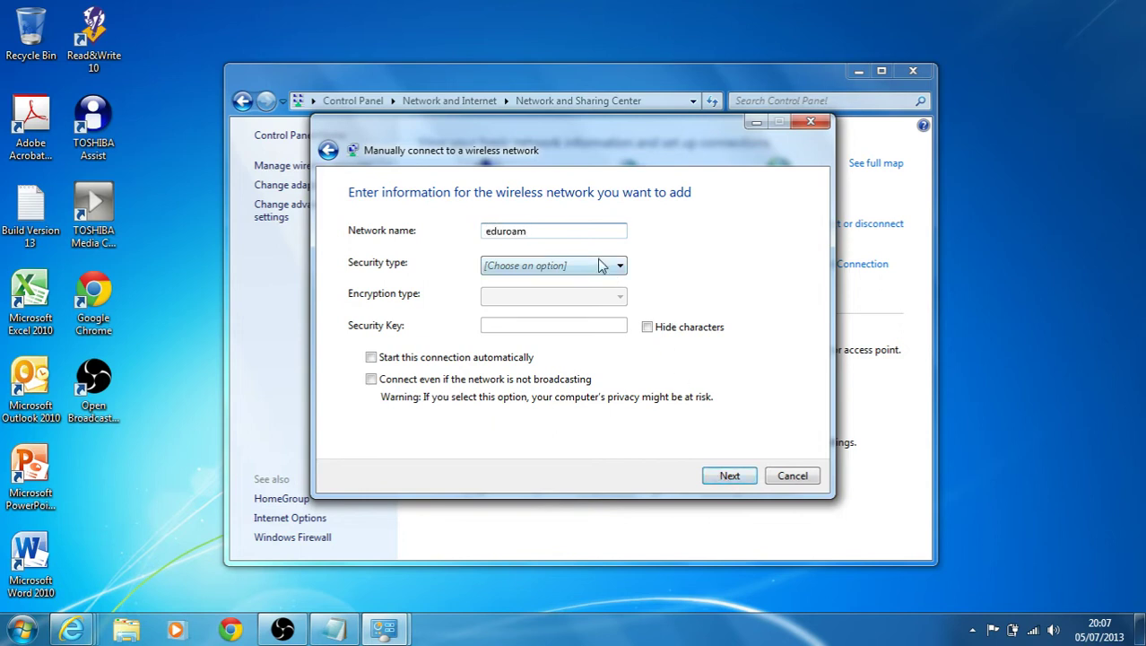
left_click(601, 266)
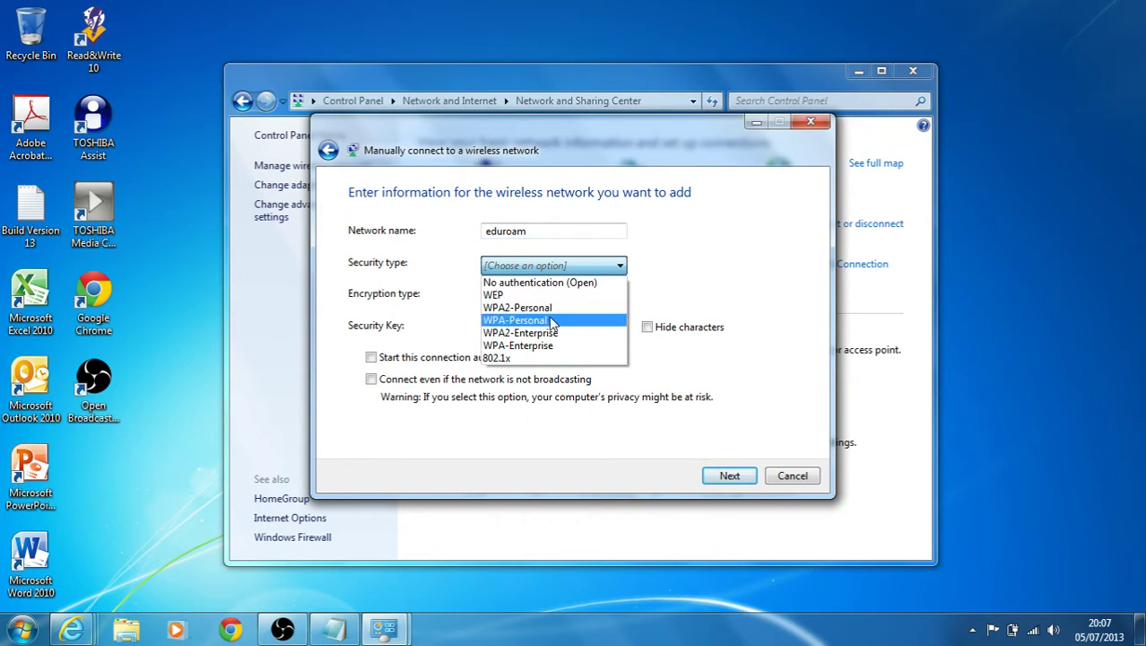
left_click(547, 335)
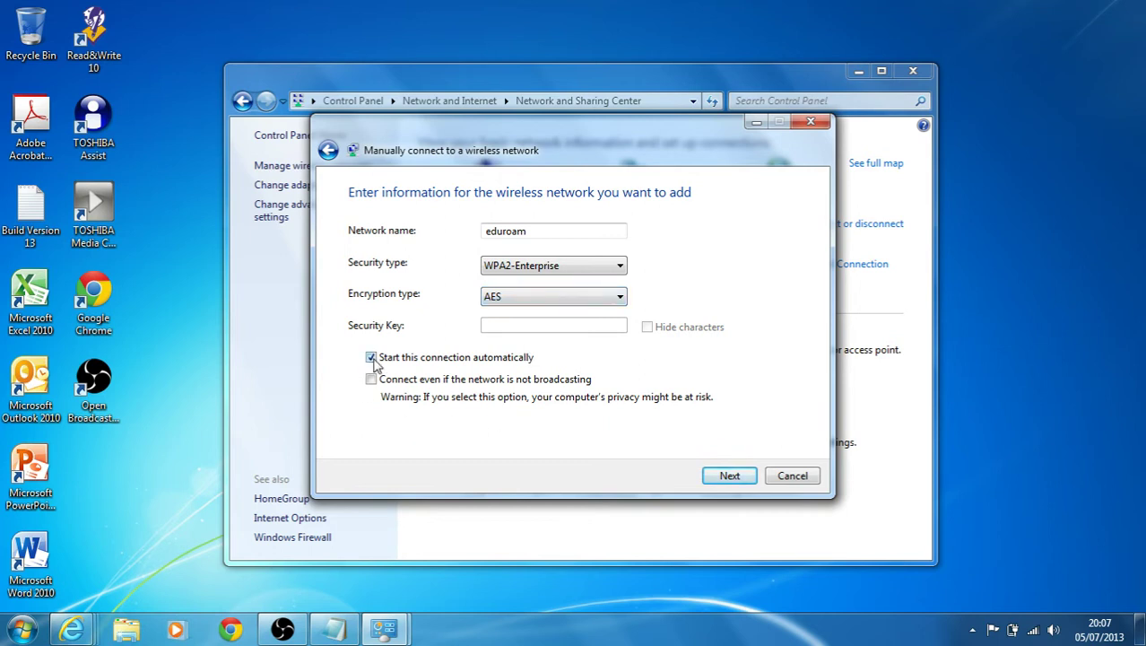
left_click(372, 357)
left_click(740, 482)
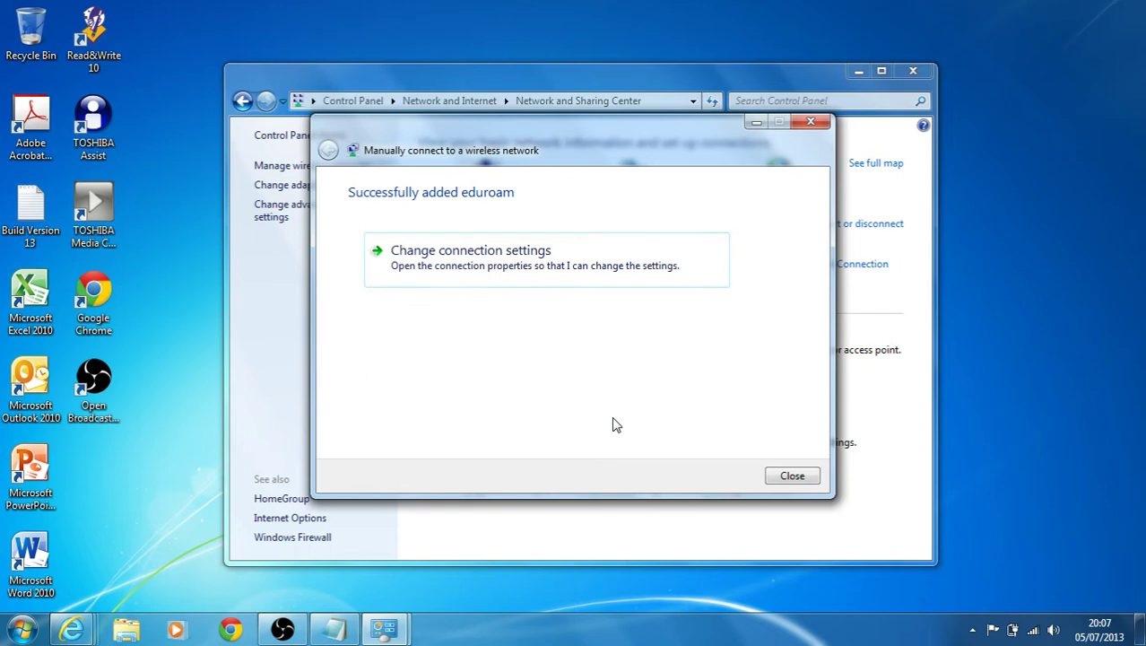
Open eduroam's PEAP Settings from the Security tab and enable 'Connect to these servers'.
left_click(454, 269)
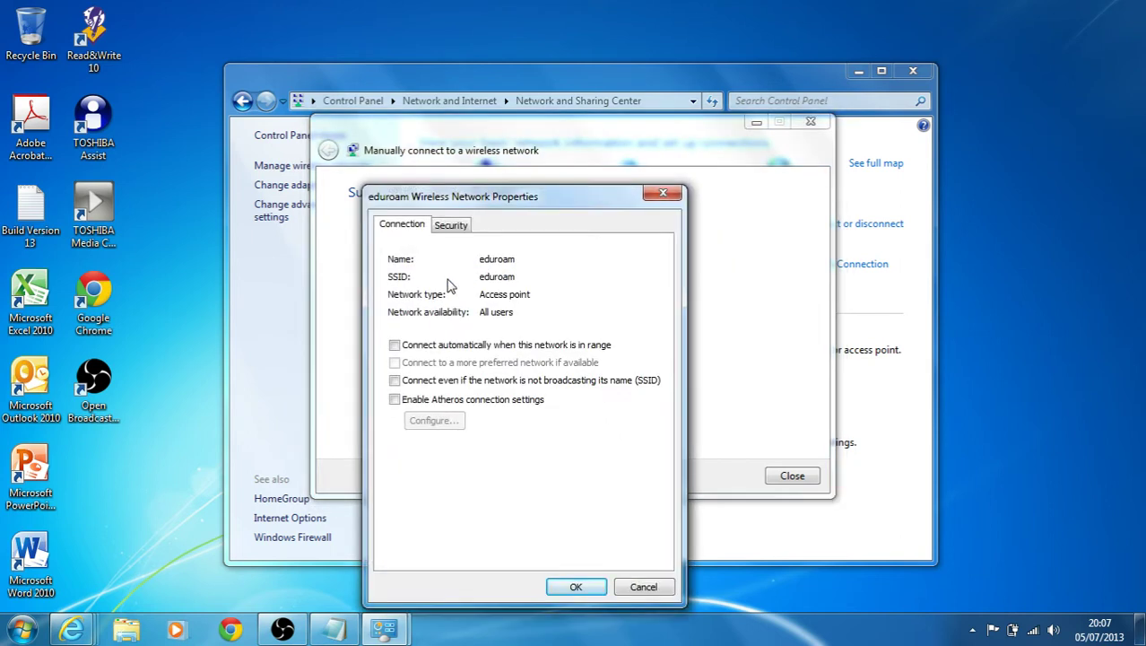
left_click(446, 228)
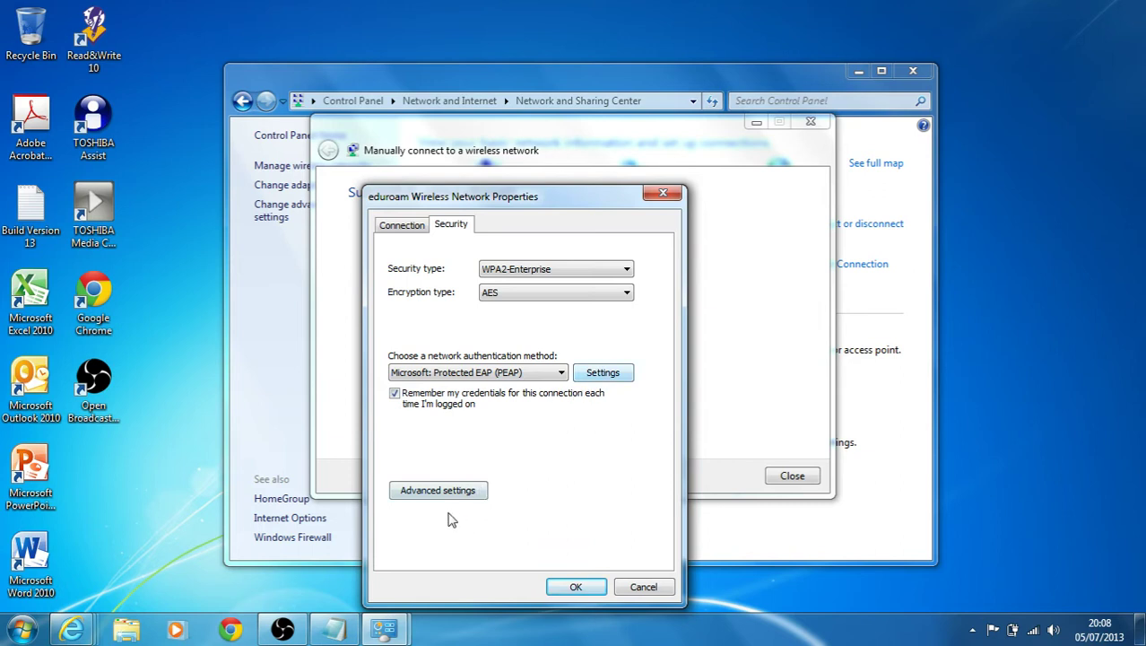
left_click(598, 377)
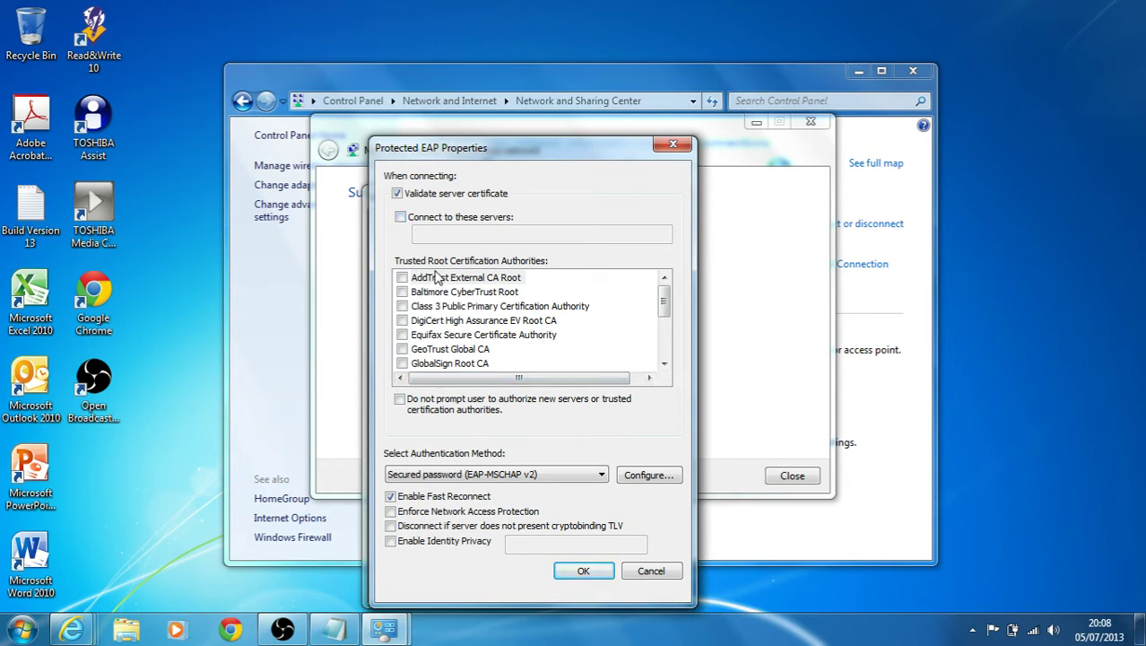
left_click(425, 224)
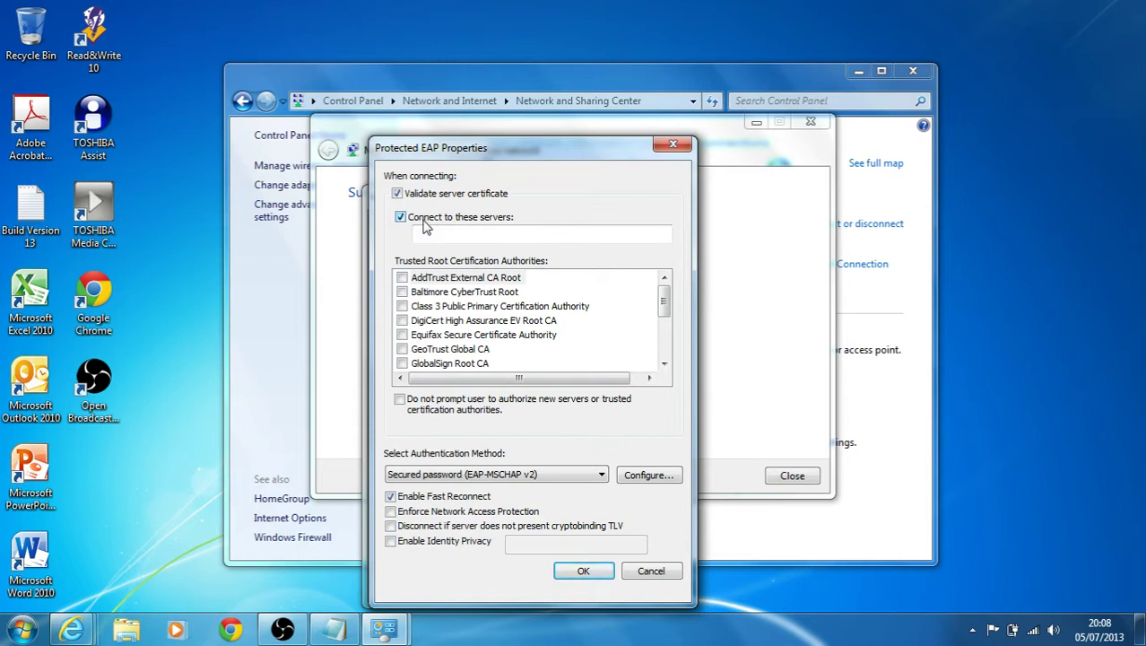
left_click(429, 232)
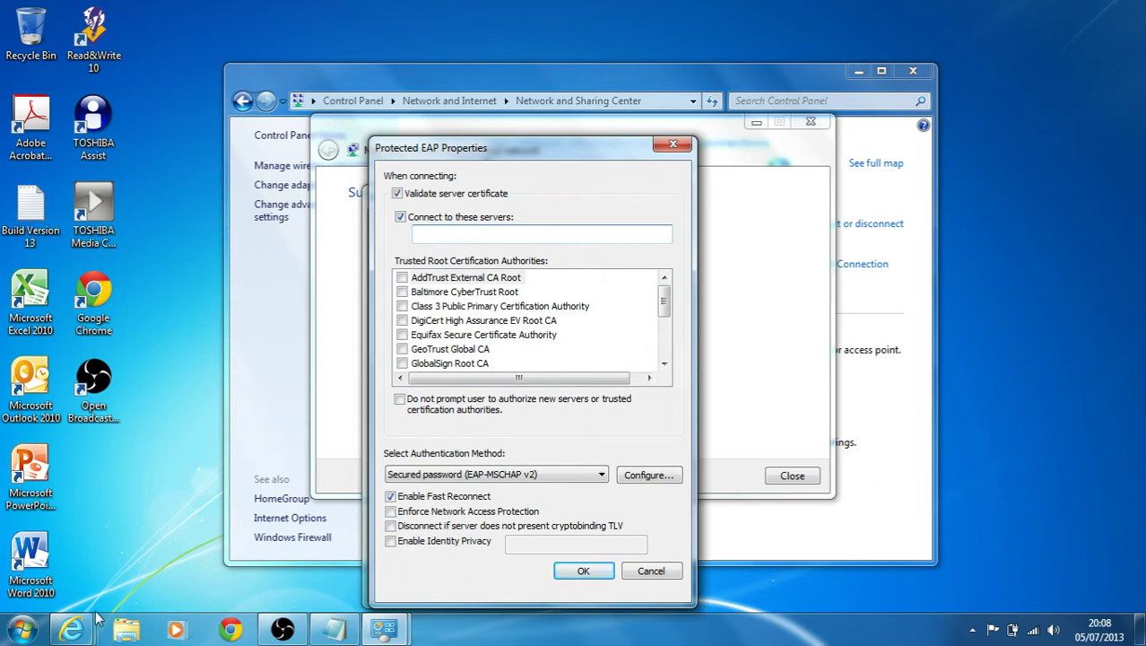
mouse_move(90, 631)
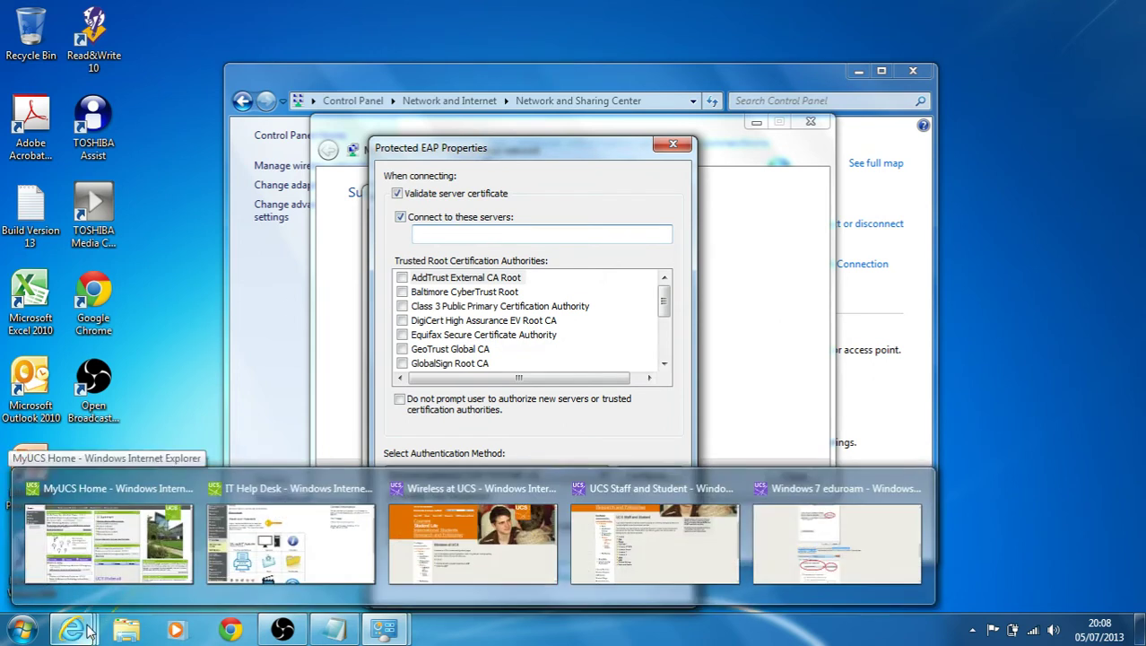
Browse from IT Help Desk through Wireless at UCS to the Windows 7 eduroam guide, then bring up Notepad.
left_click(80, 534)
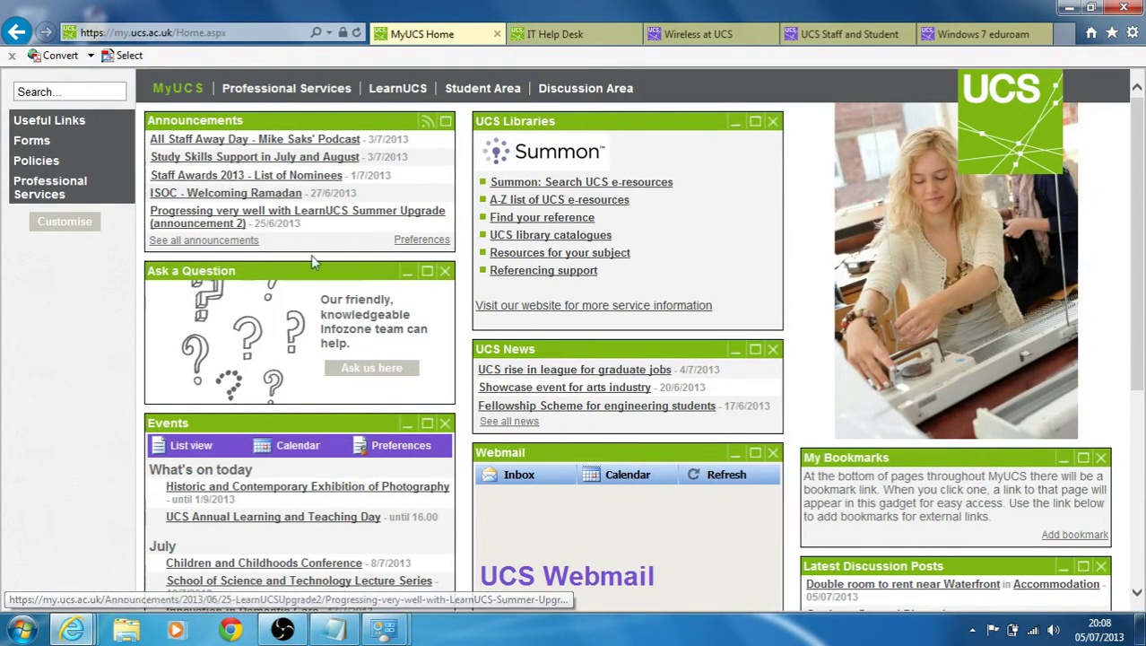
left_click(529, 36)
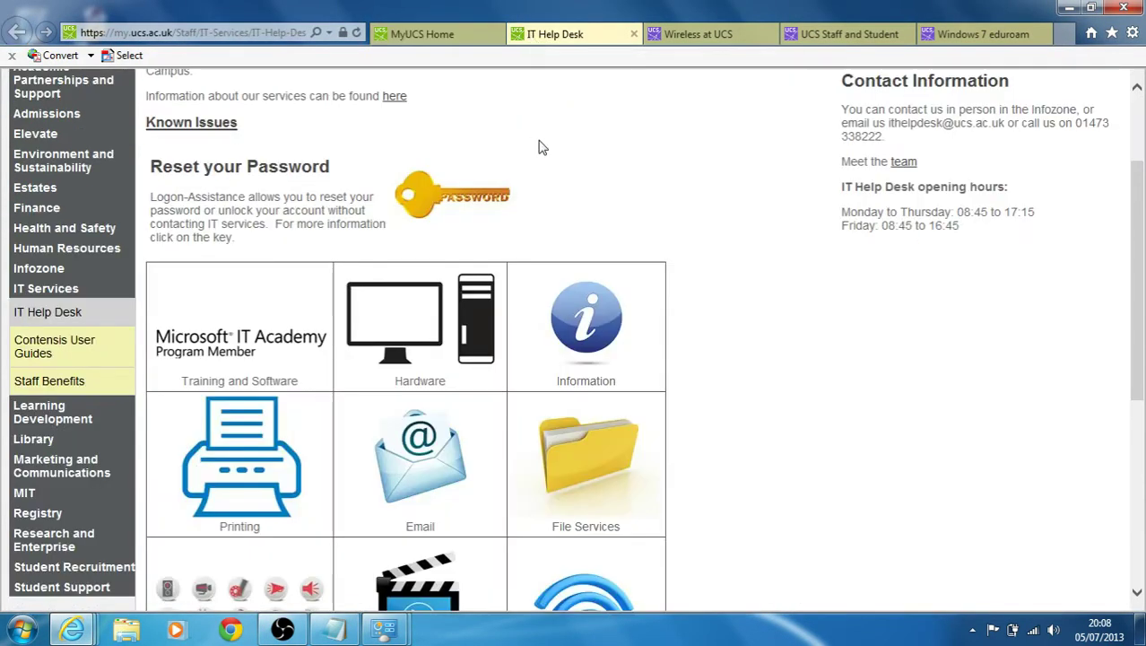
left_click(689, 45)
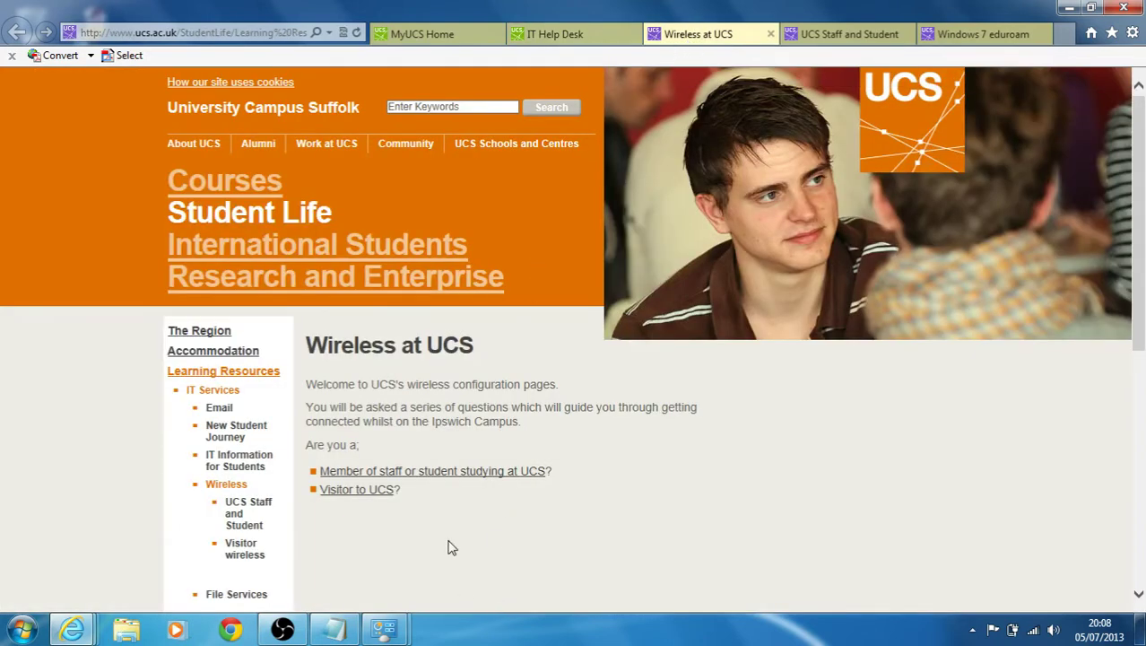
left_click(829, 40)
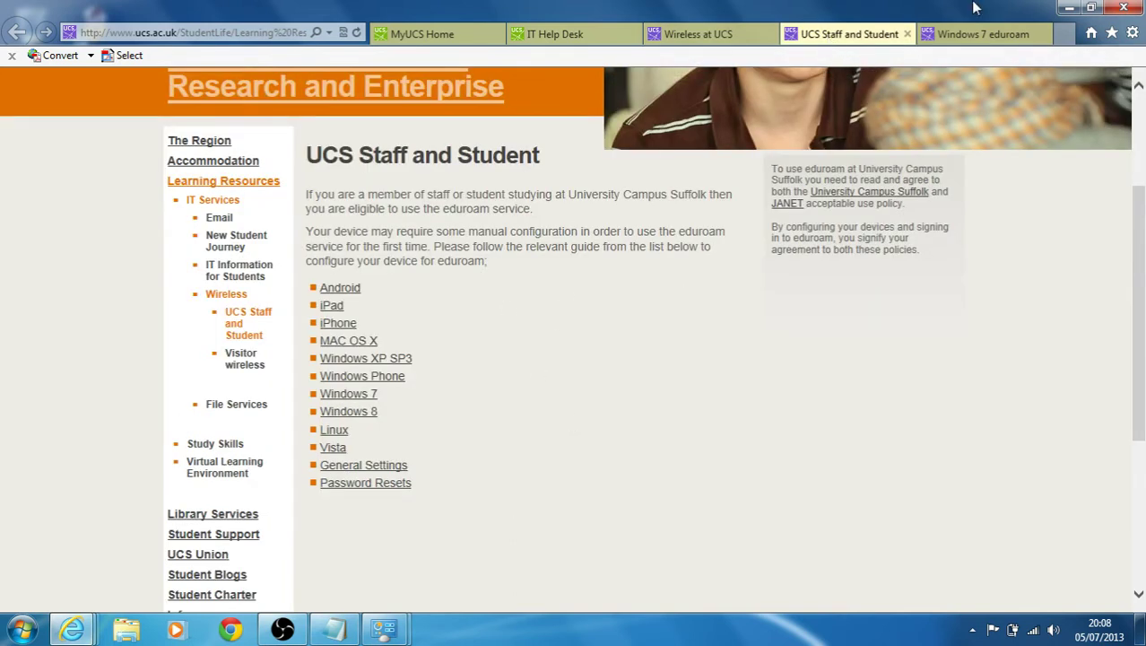
left_click(968, 34)
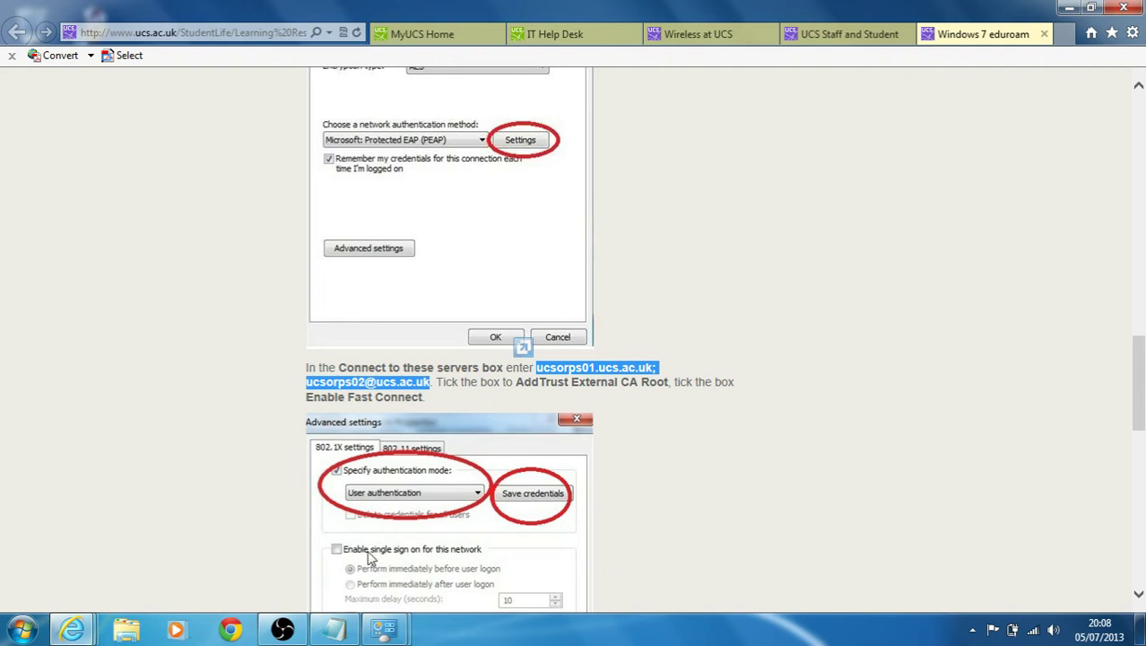
left_click(336, 631)
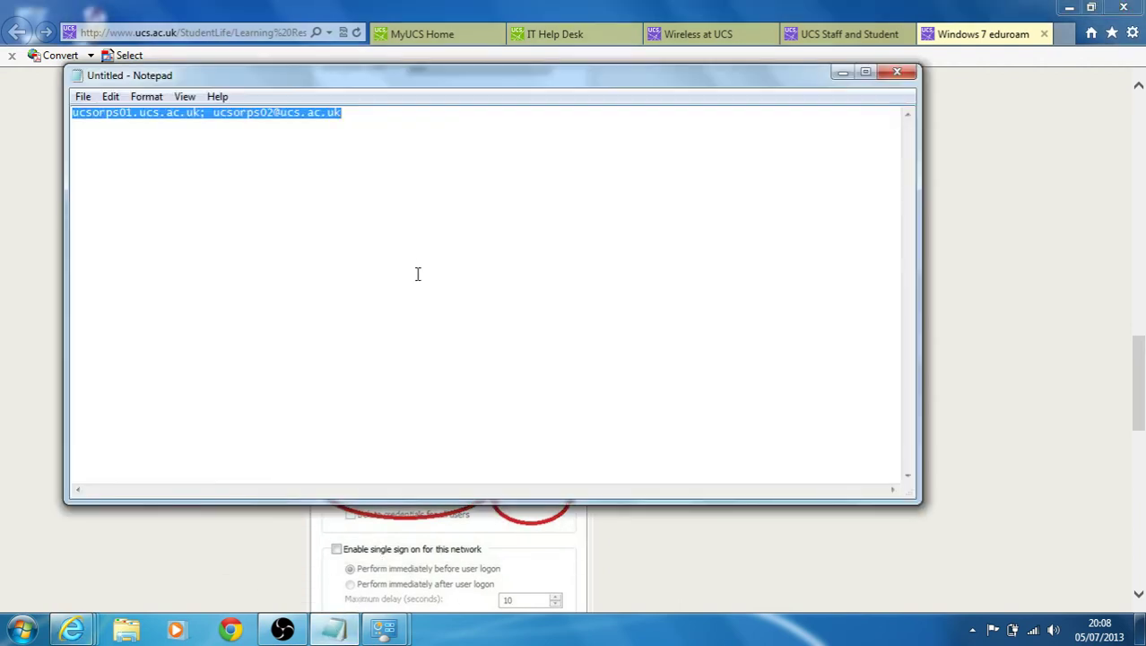
Copy the two server names from Notepad and minimize it.
right_click(288, 113)
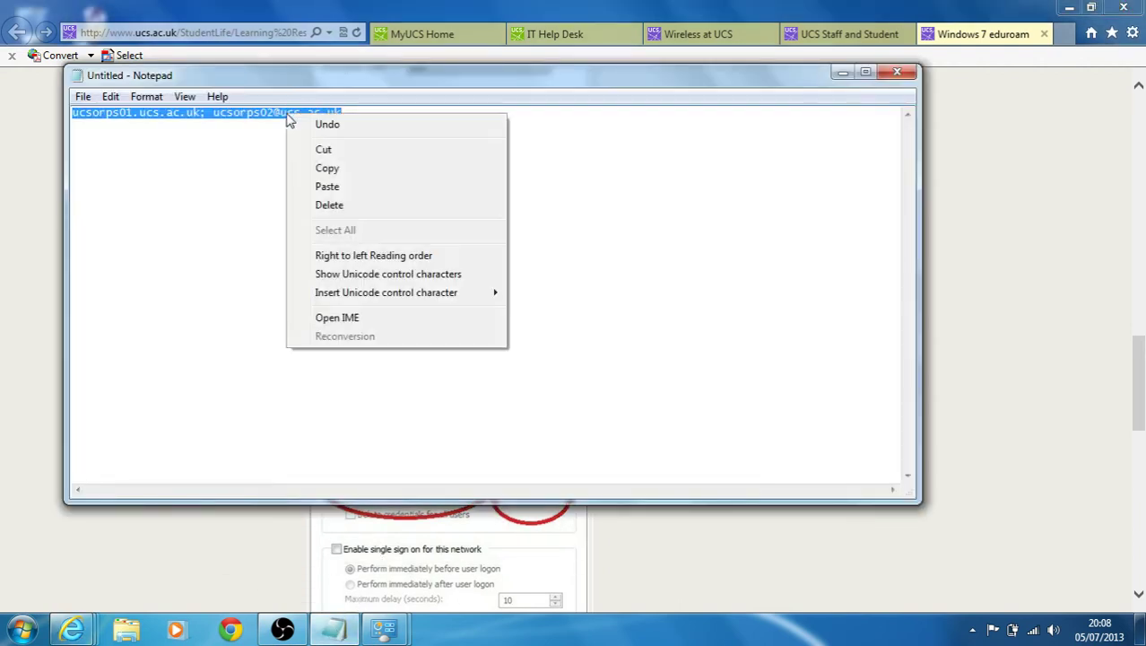
left_click(328, 168)
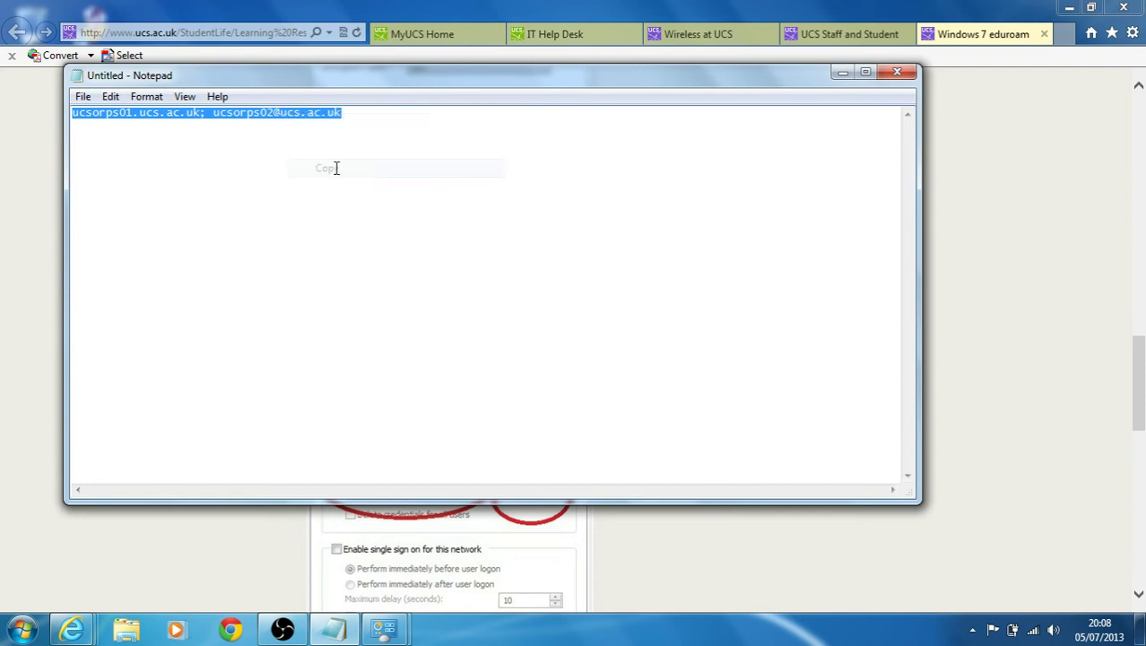
left_click(841, 77)
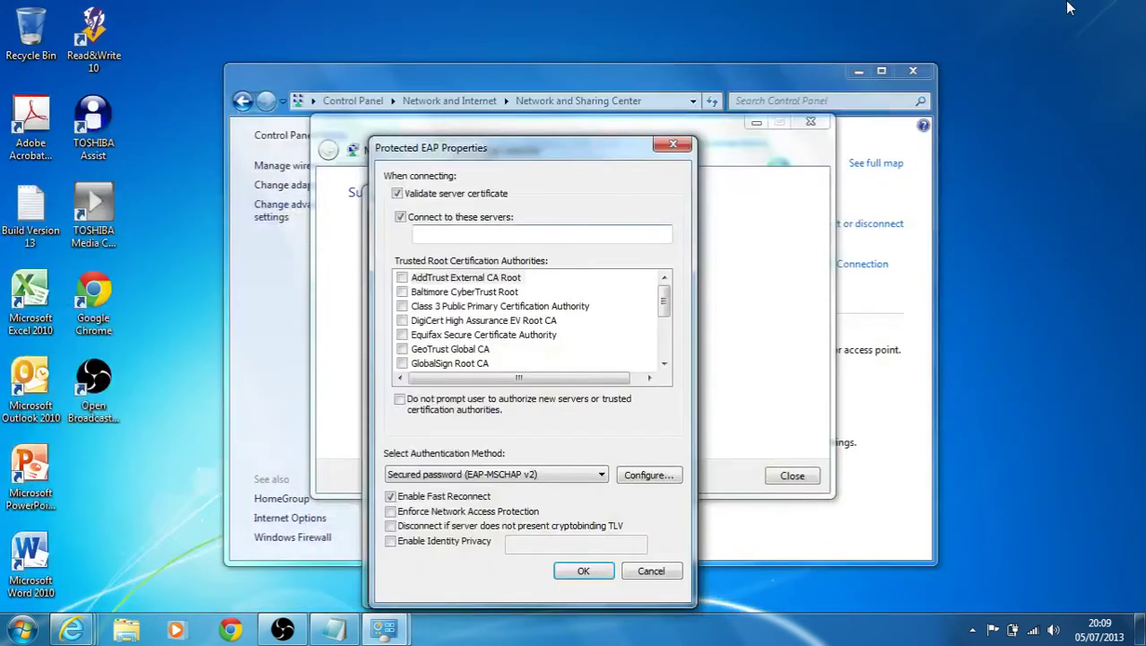
Paste both server names, trust AddTrust External CA Root, disable Fast Reconnect, and confirm.
right_click(469, 235)
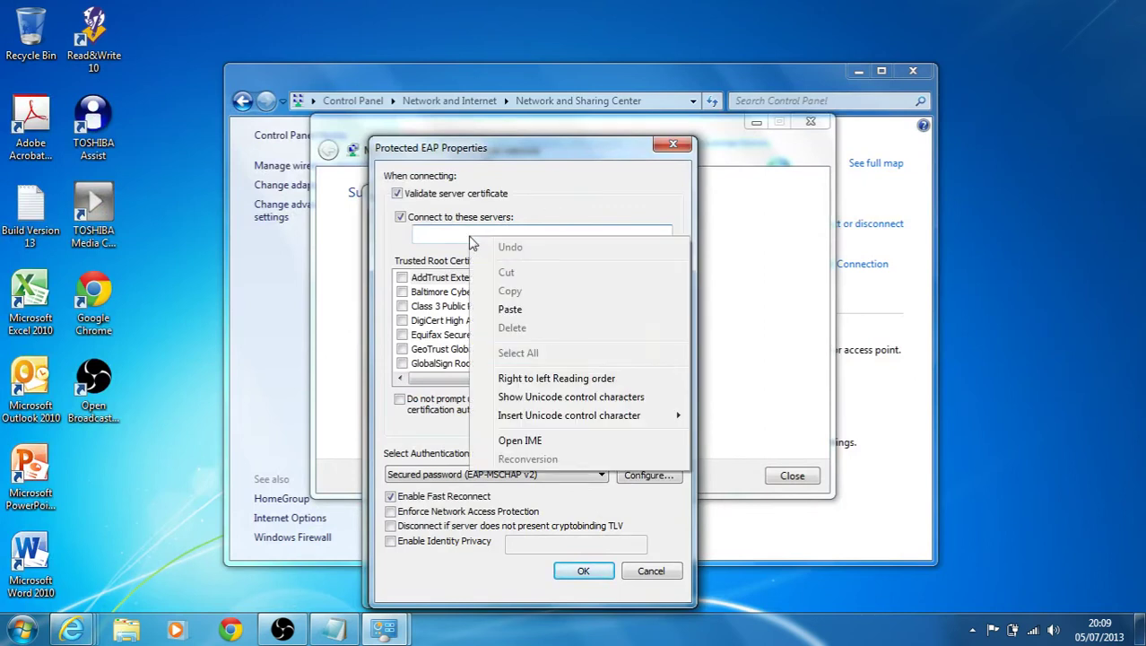
left_click(512, 308)
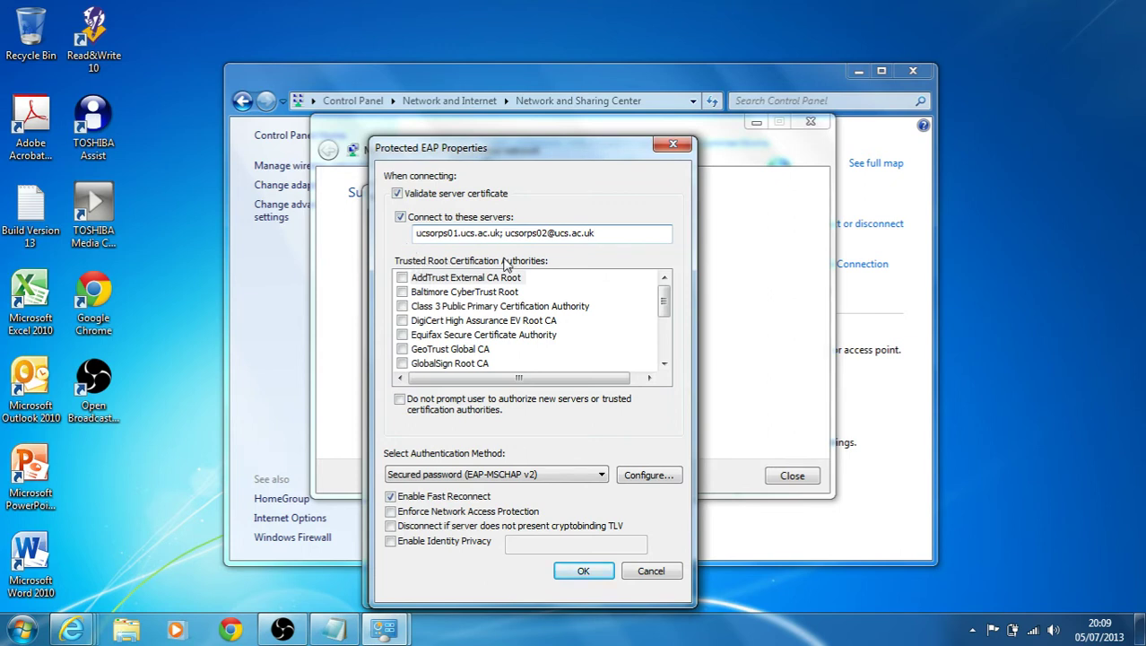
left_click(402, 279)
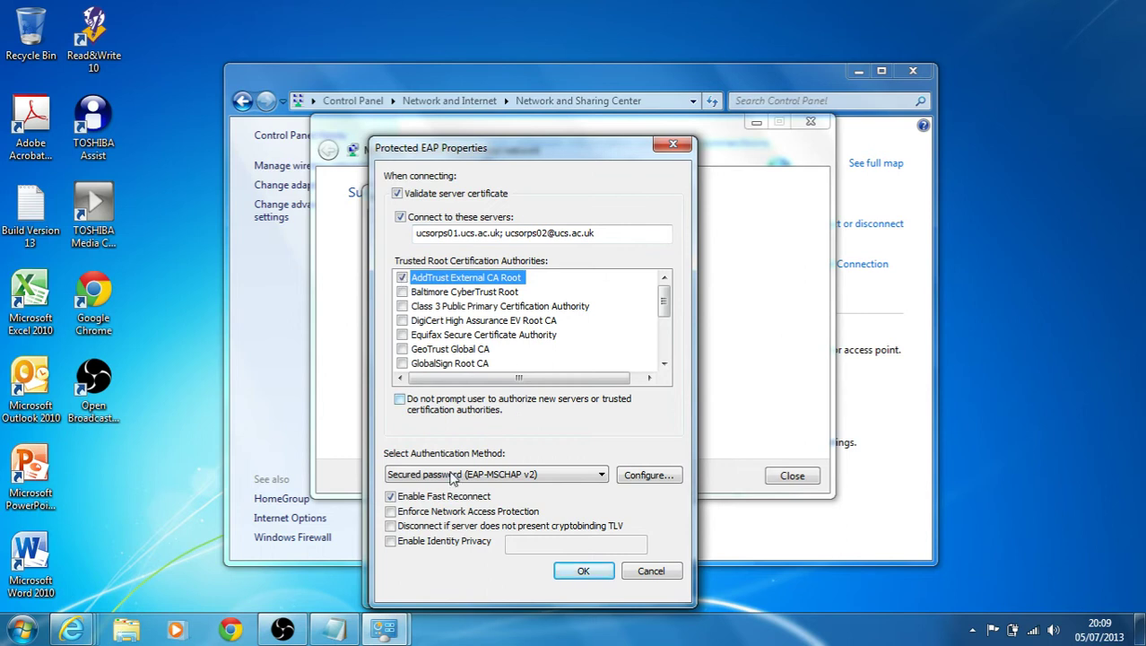
left_click(392, 500)
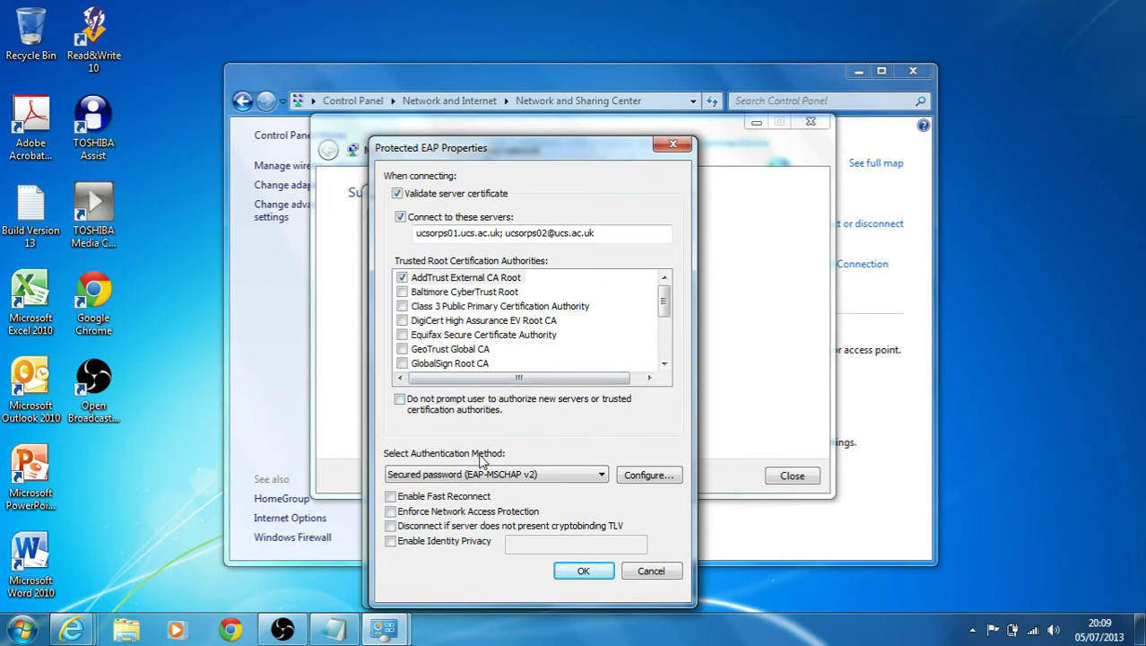
left_click(578, 574)
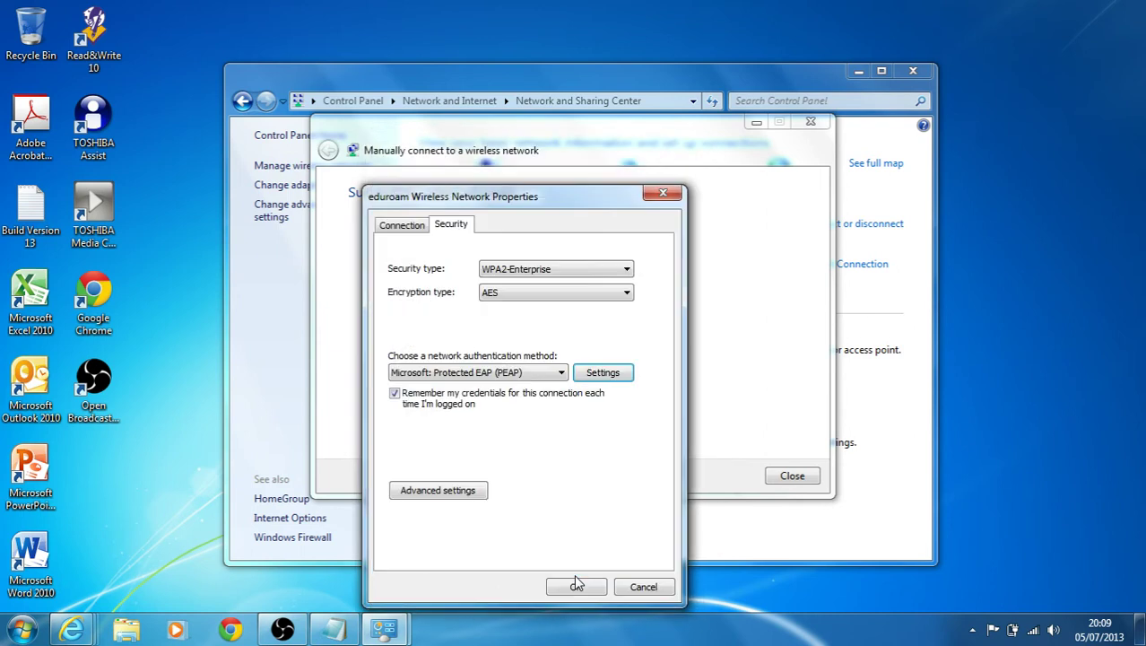
In Advanced settings, set the 802.1X authentication mode to User authentication and open Save credentials.
left_click(461, 493)
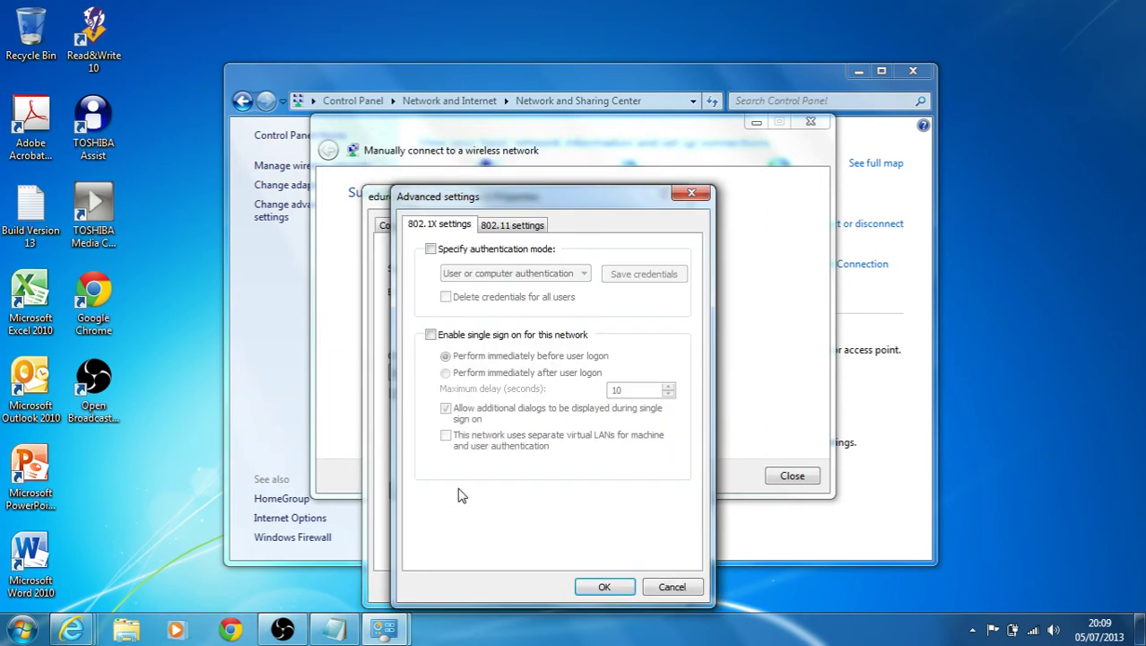
left_click(494, 225)
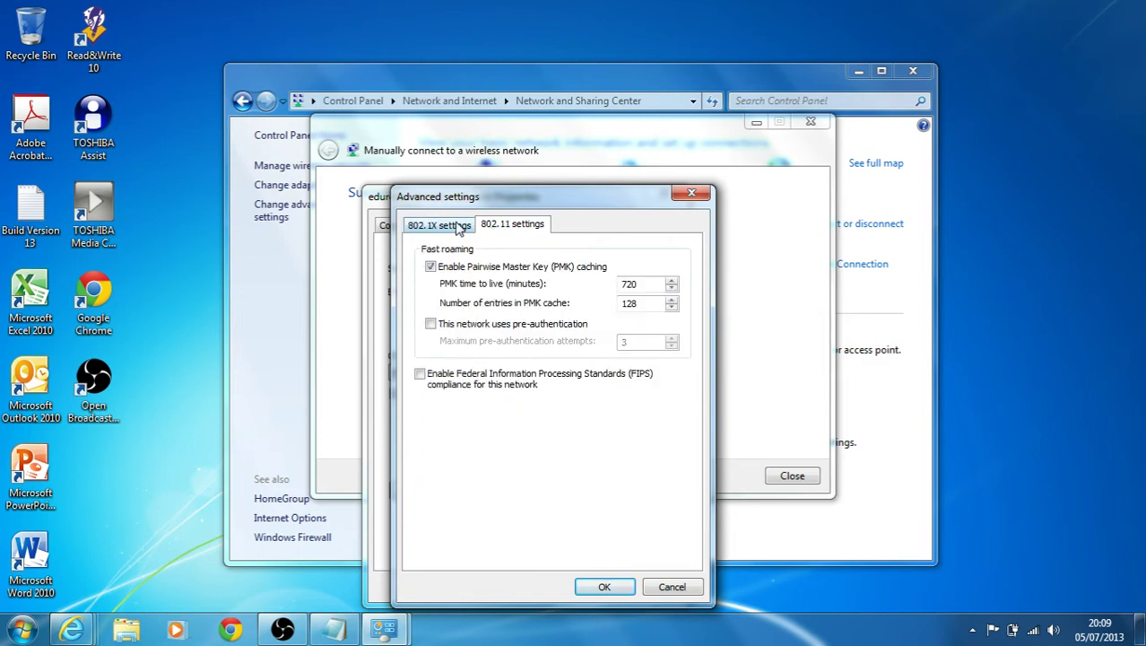
left_click(459, 227)
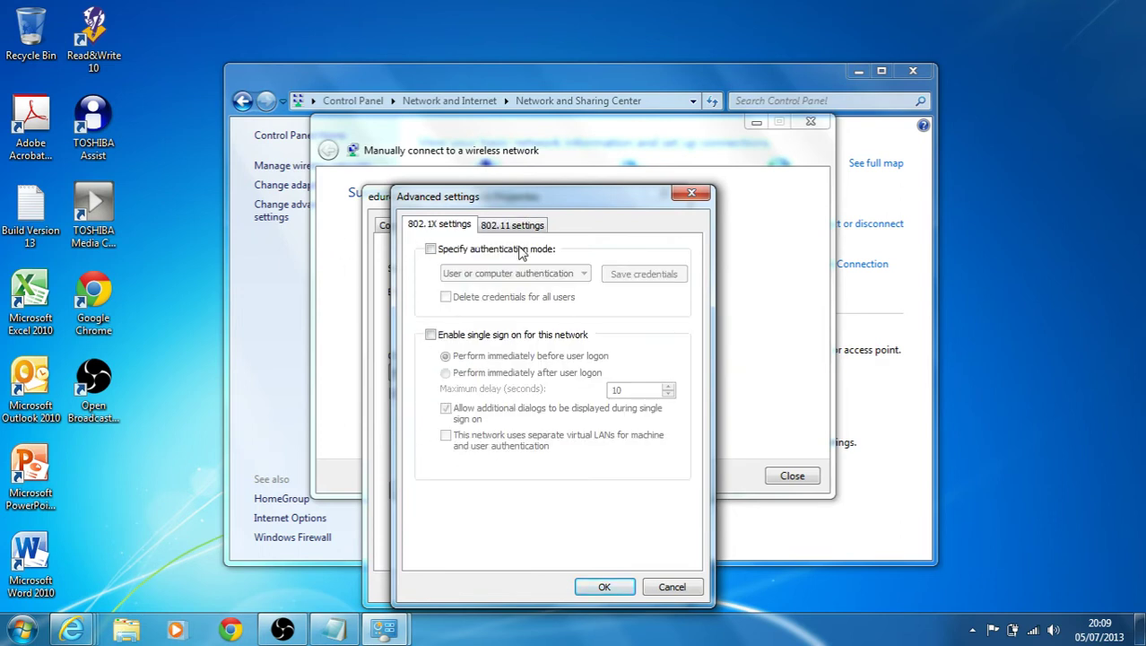
left_click(447, 250)
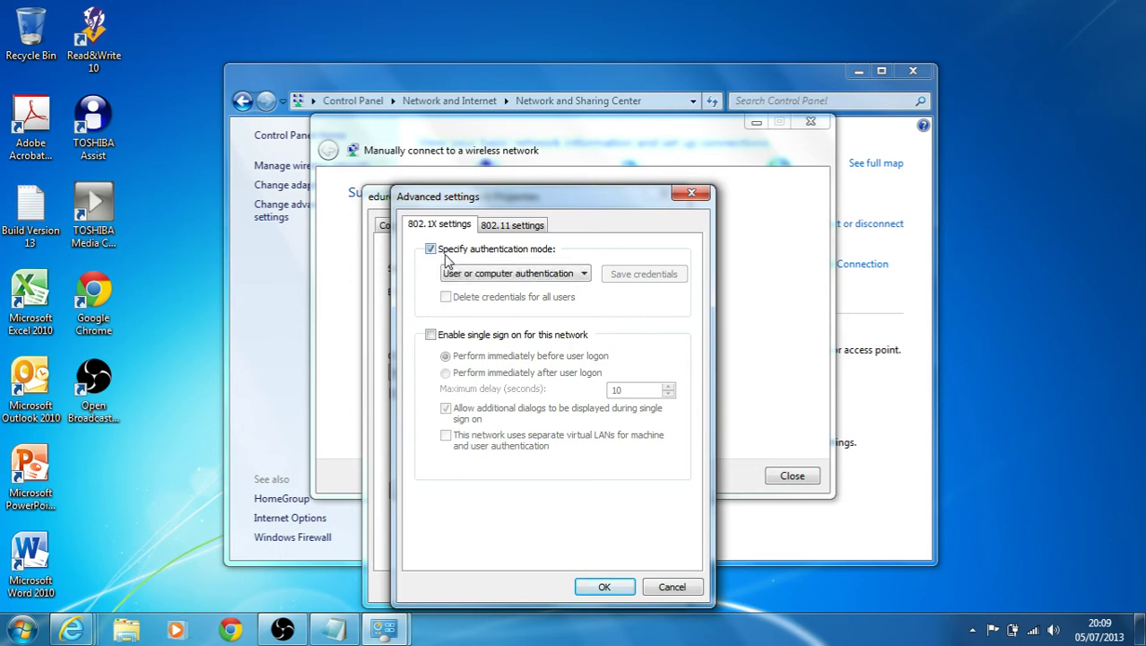
left_click(553, 275)
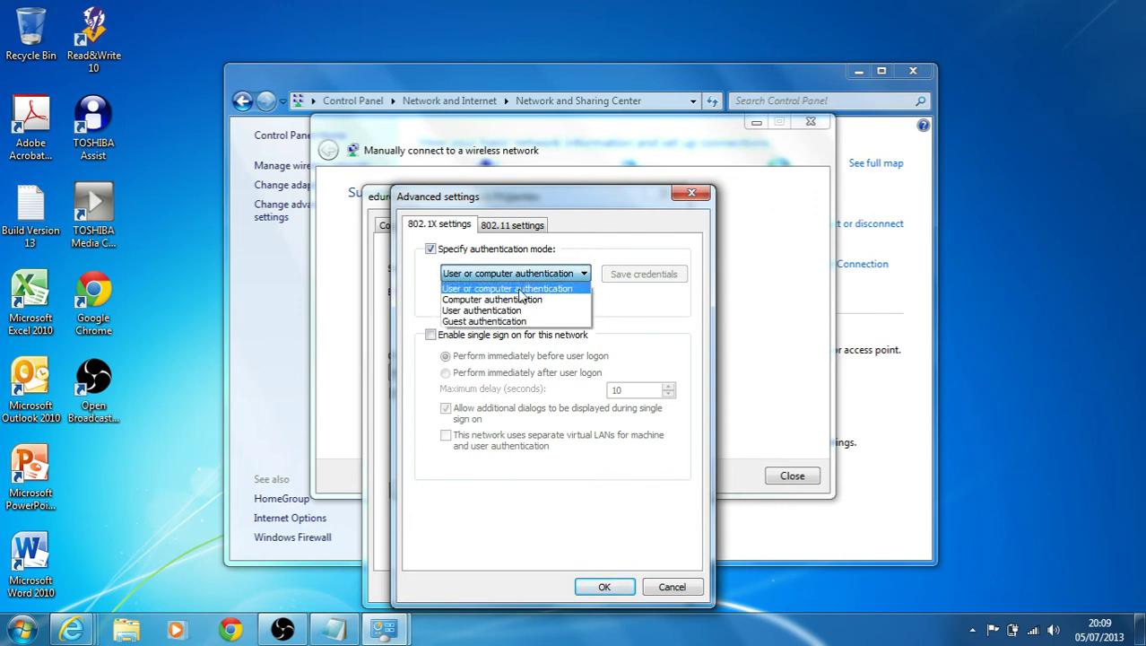
left_click(494, 311)
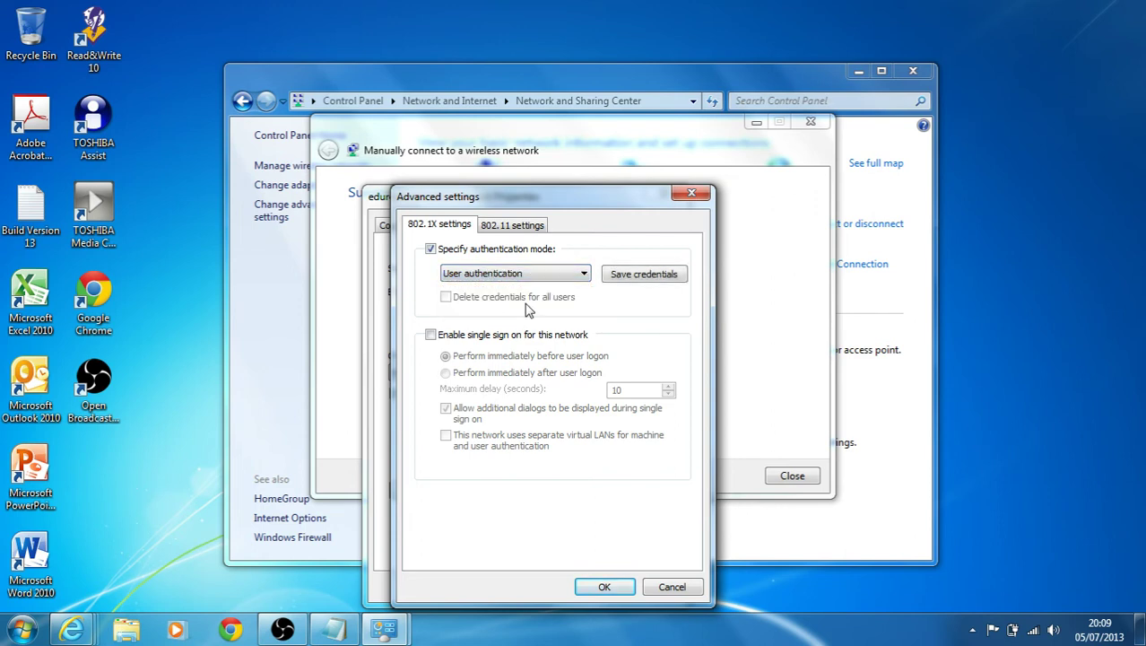
left_click(641, 276)
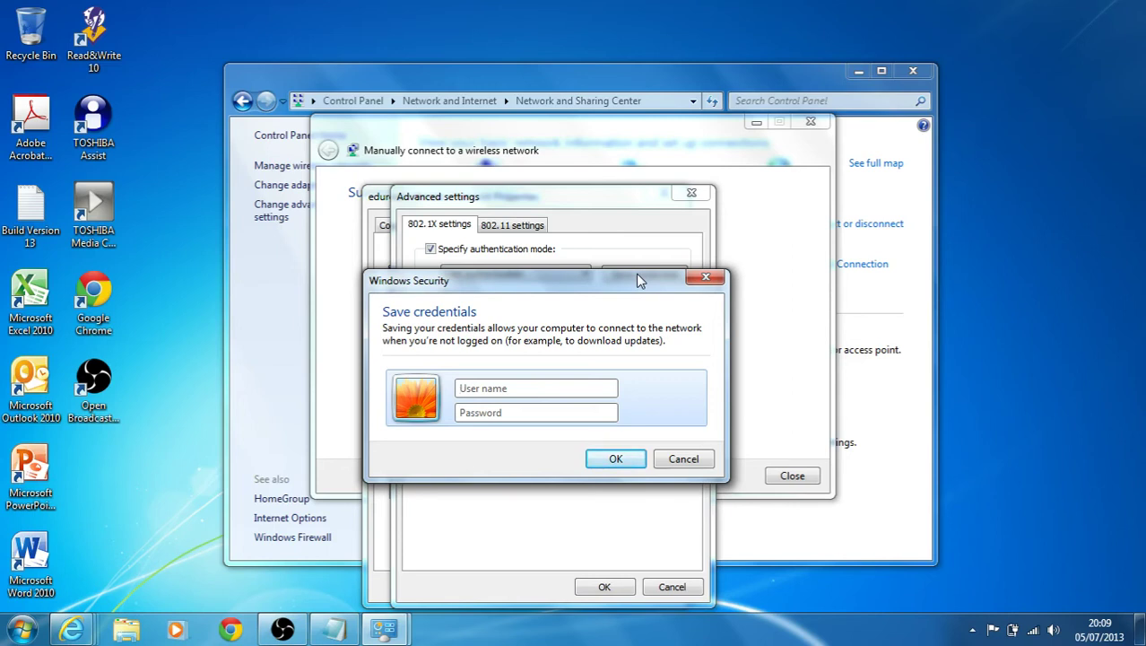
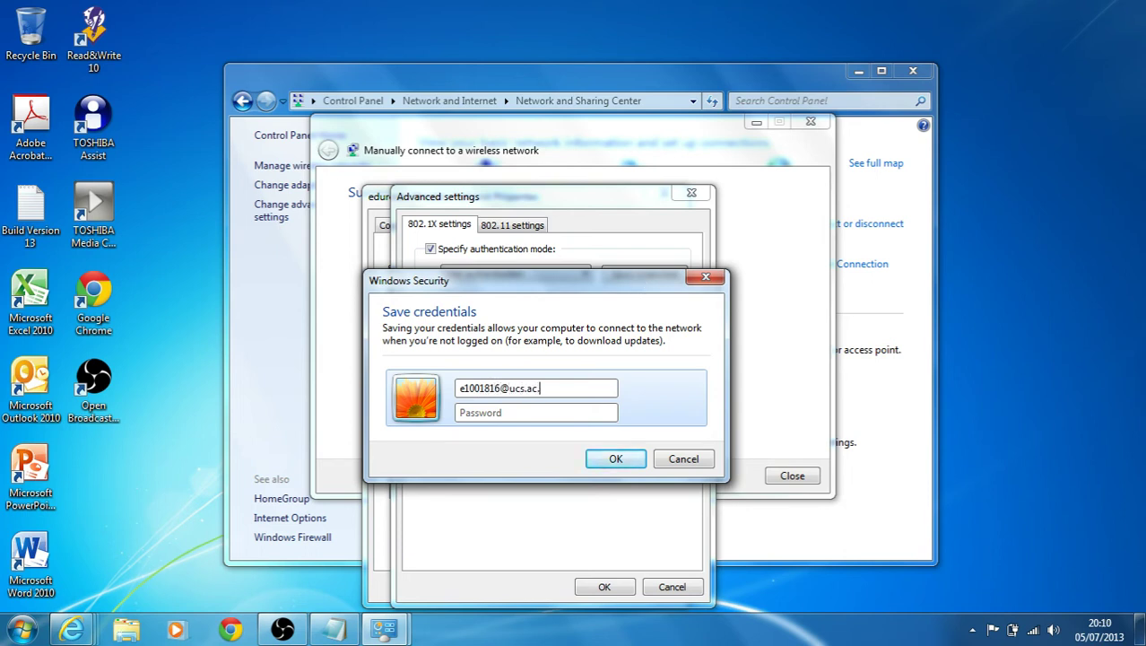
Enter the user's eduroam username and password in Save credentials and confirm.
left_click(460, 387)
left_click(489, 413)
type("•••••••")
left_click(615, 458)
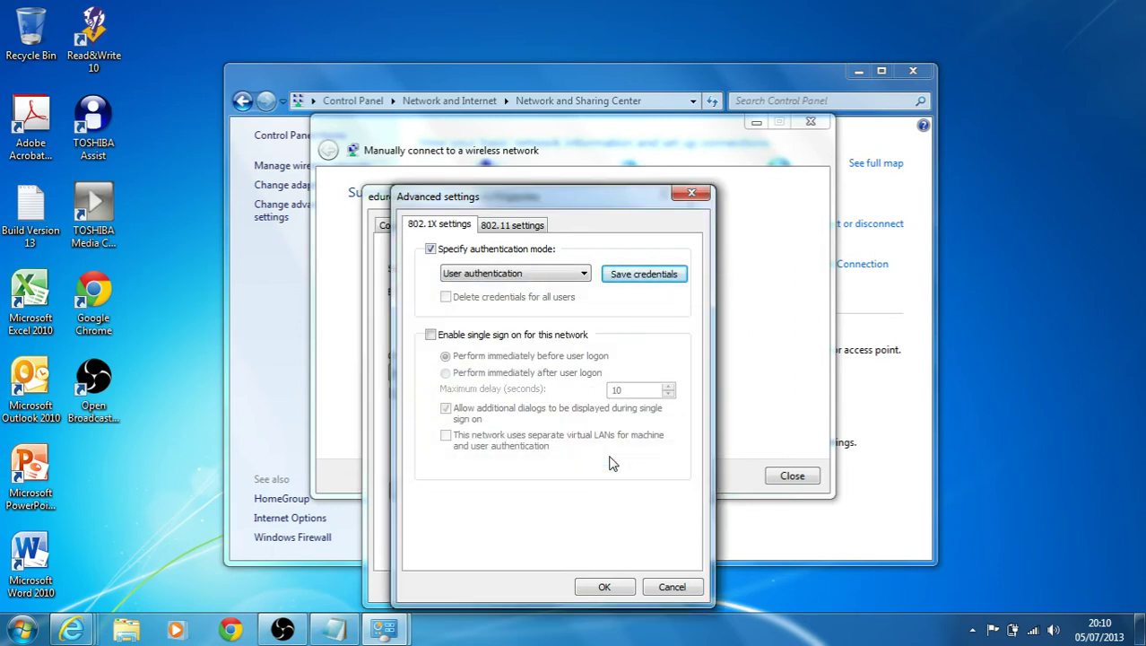
Confirm Advanced settings and the eduroam properties, then close the connection setup wizard.
left_click(604, 586)
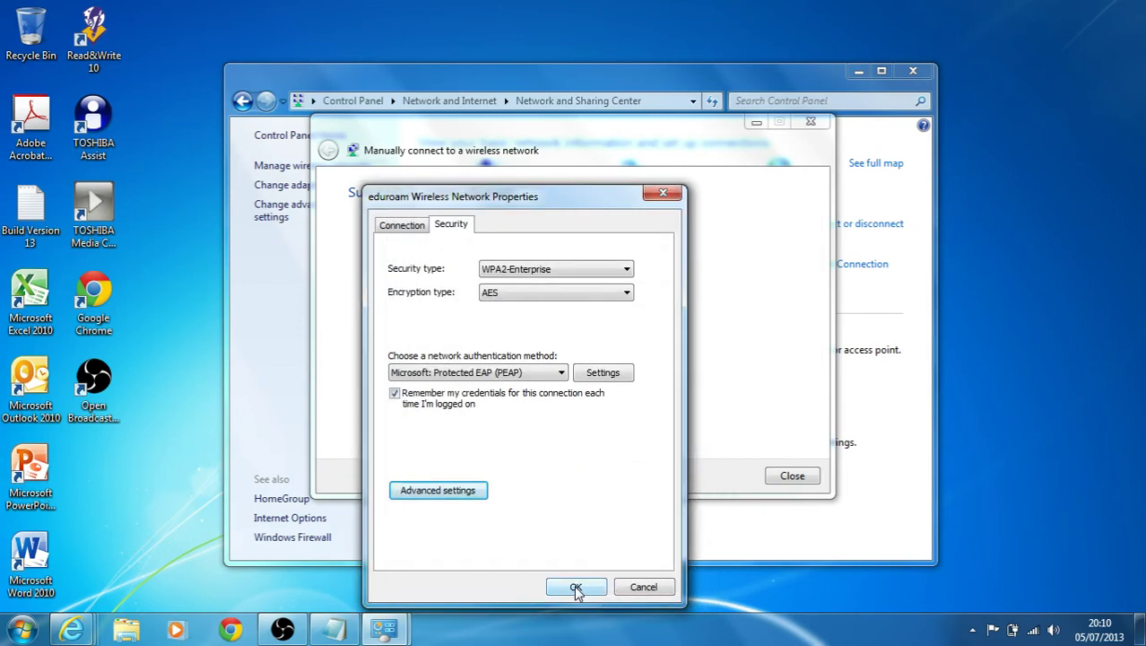
left_click(408, 229)
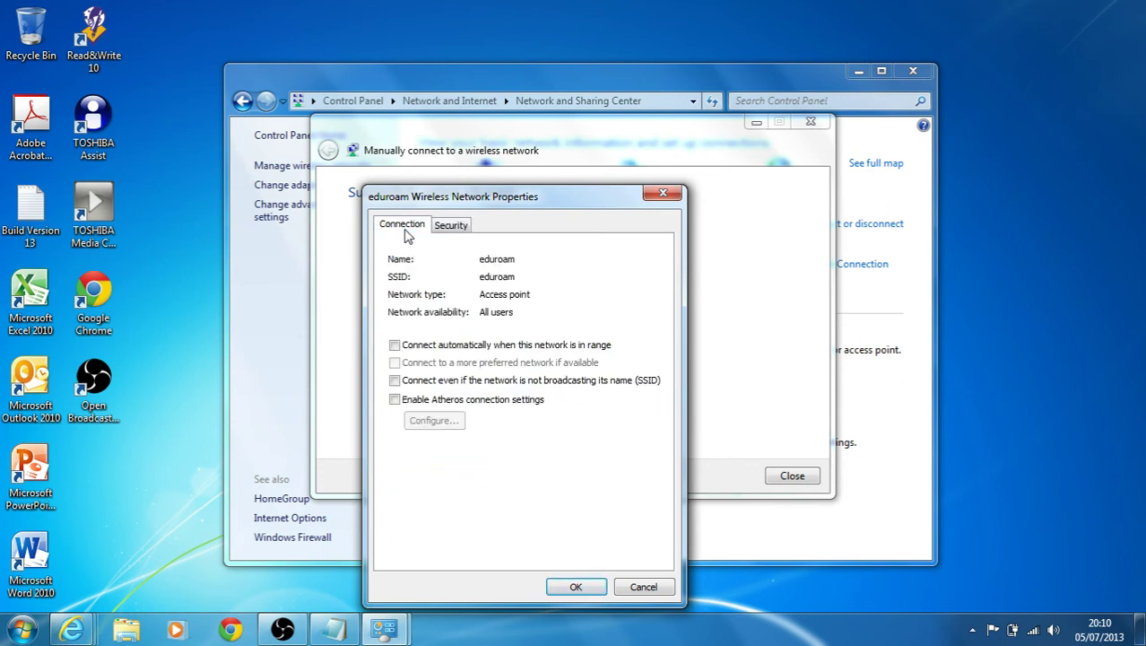
left_click(453, 228)
left_click(587, 587)
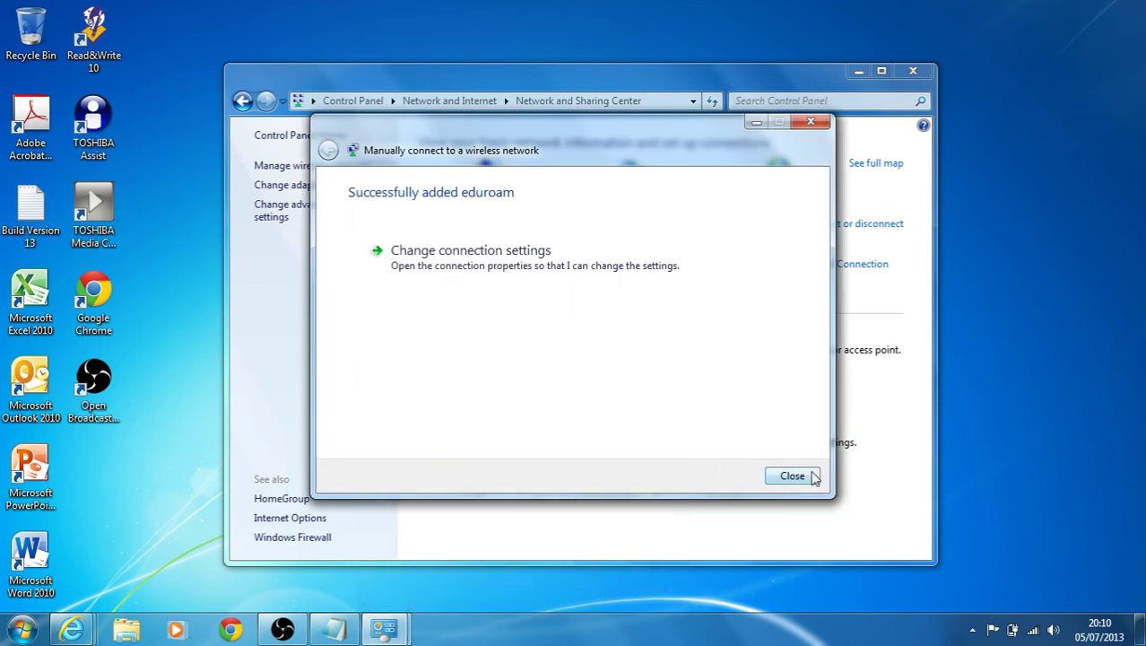
left_click(813, 477)
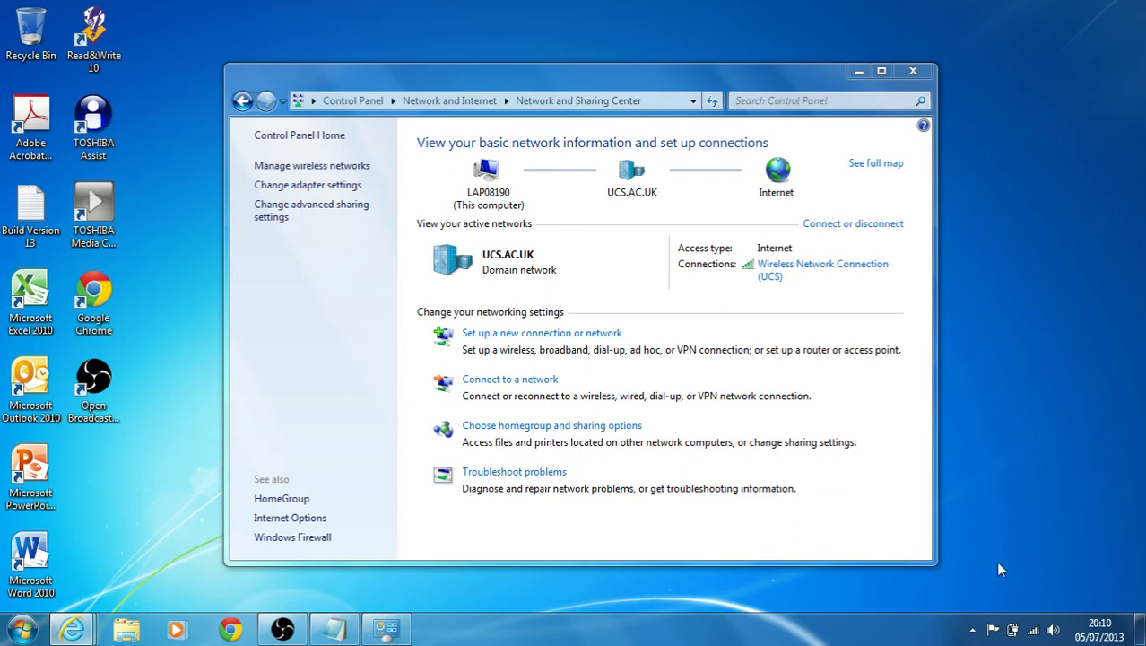
Connect to eduroam from the tray, accepting the server validation warning, and confirm it's connected.
left_click(1034, 631)
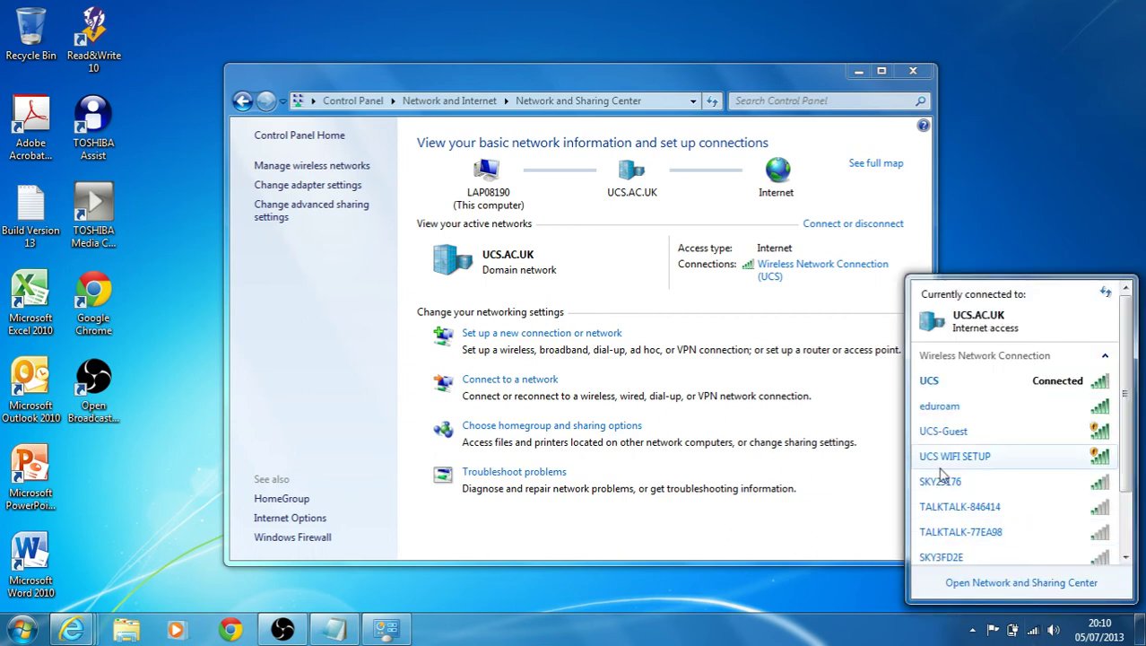
left_click(949, 409)
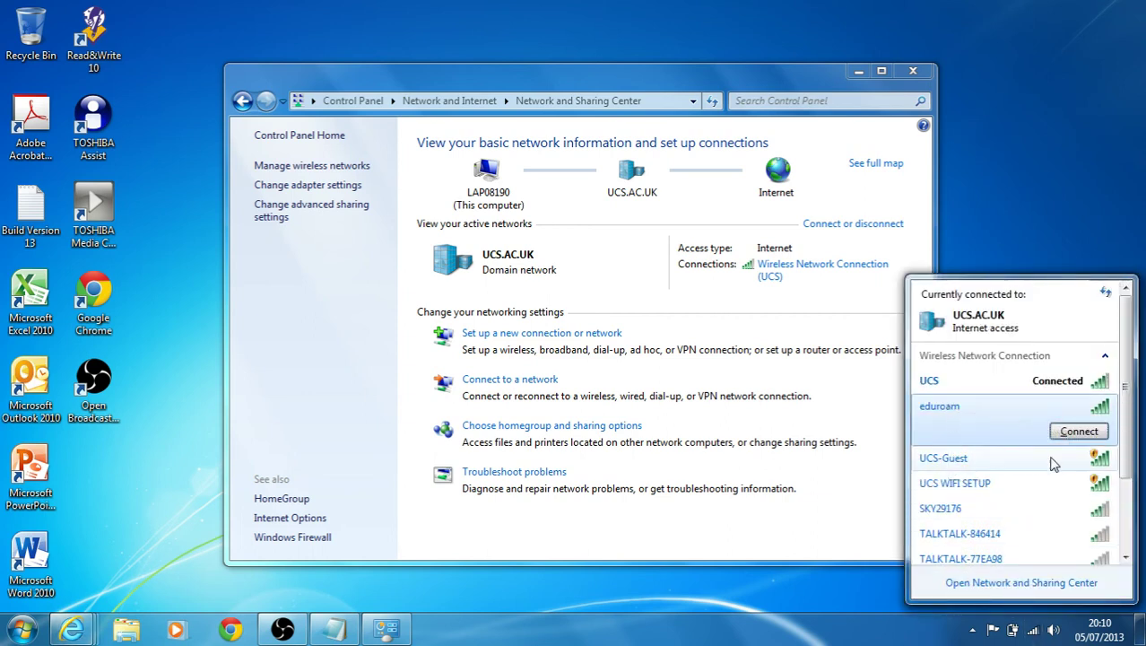
left_click(1078, 432)
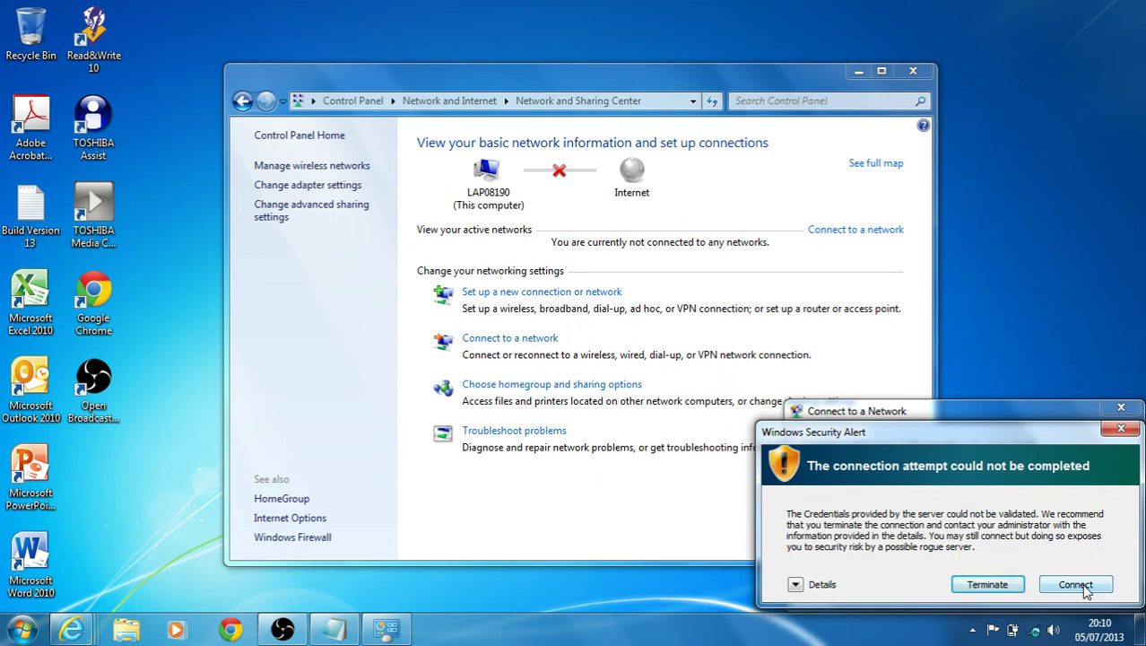
left_click(1084, 590)
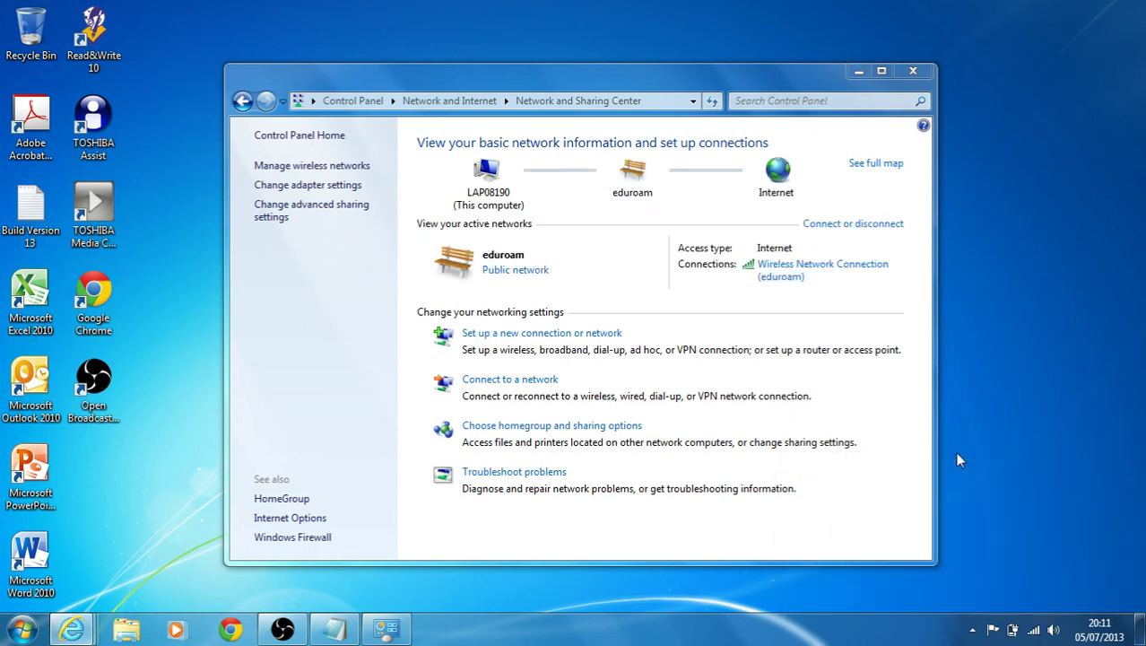
left_click(1036, 630)
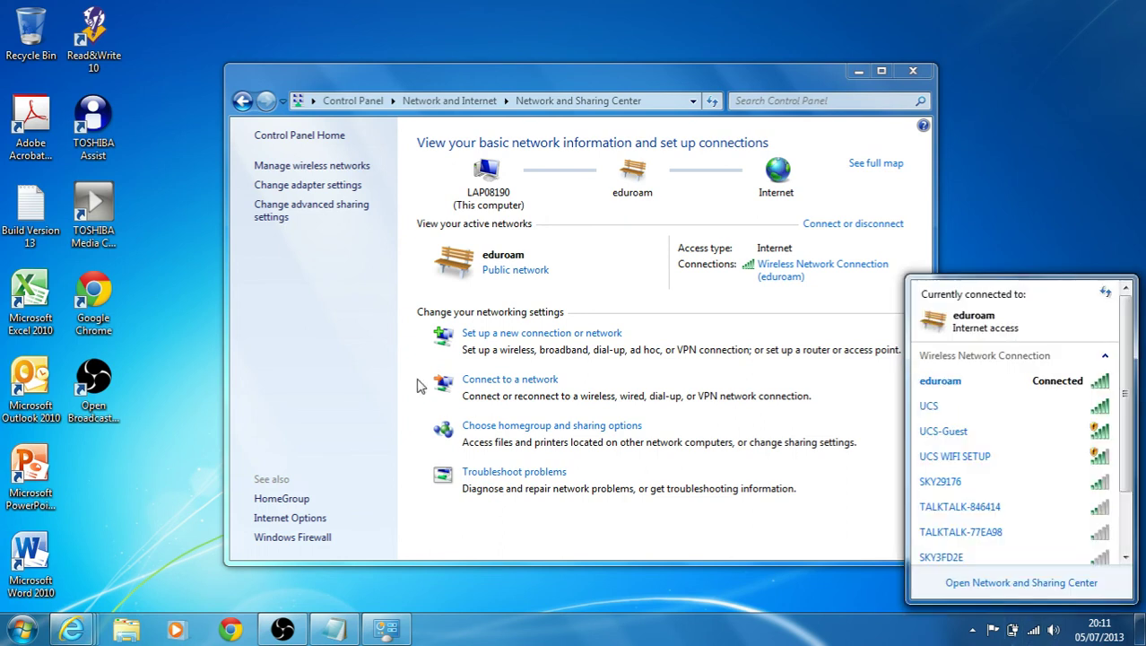
left_click(81, 633)
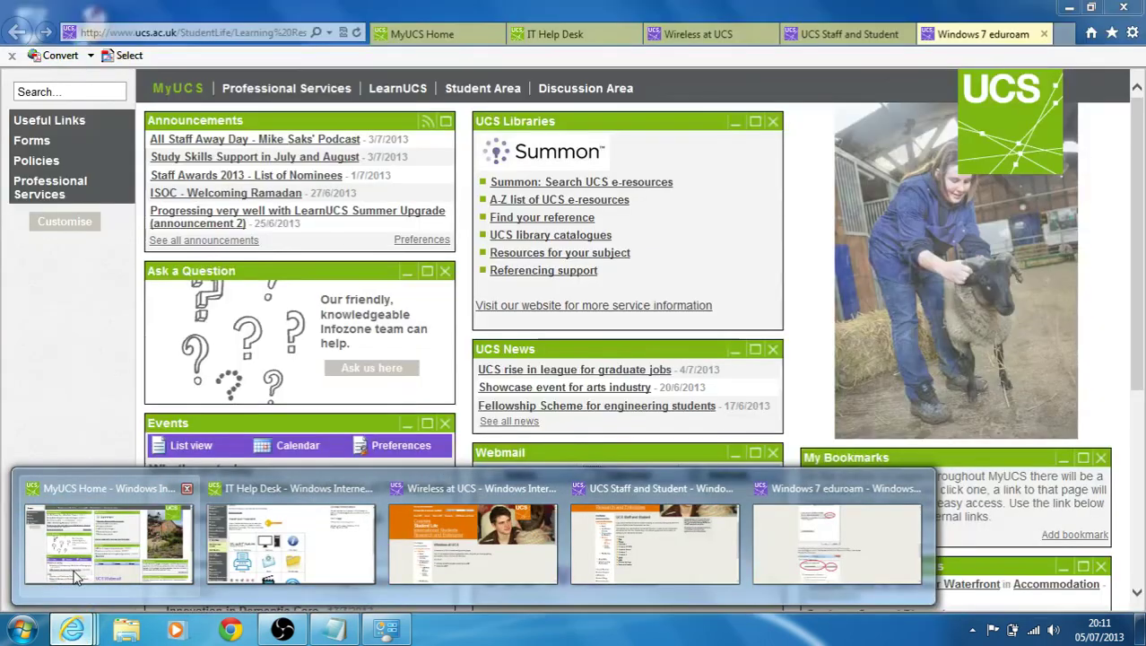
In the MyUCS Home window, open a new tab with Google from the frequent sites.
left_click(83, 556)
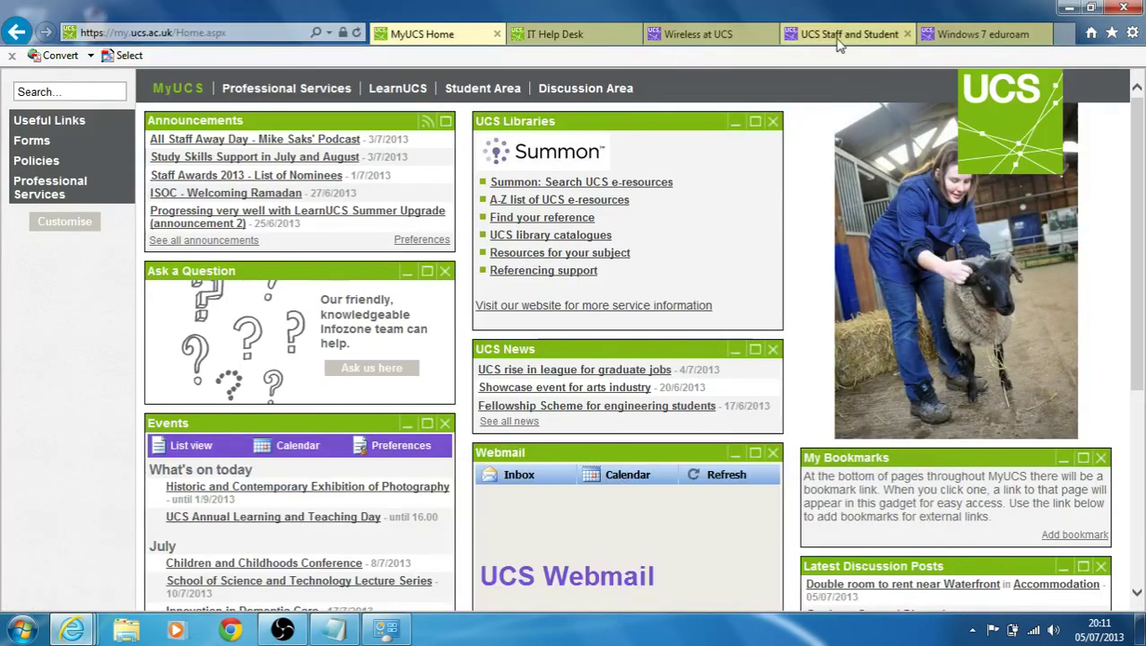
left_click(1064, 36)
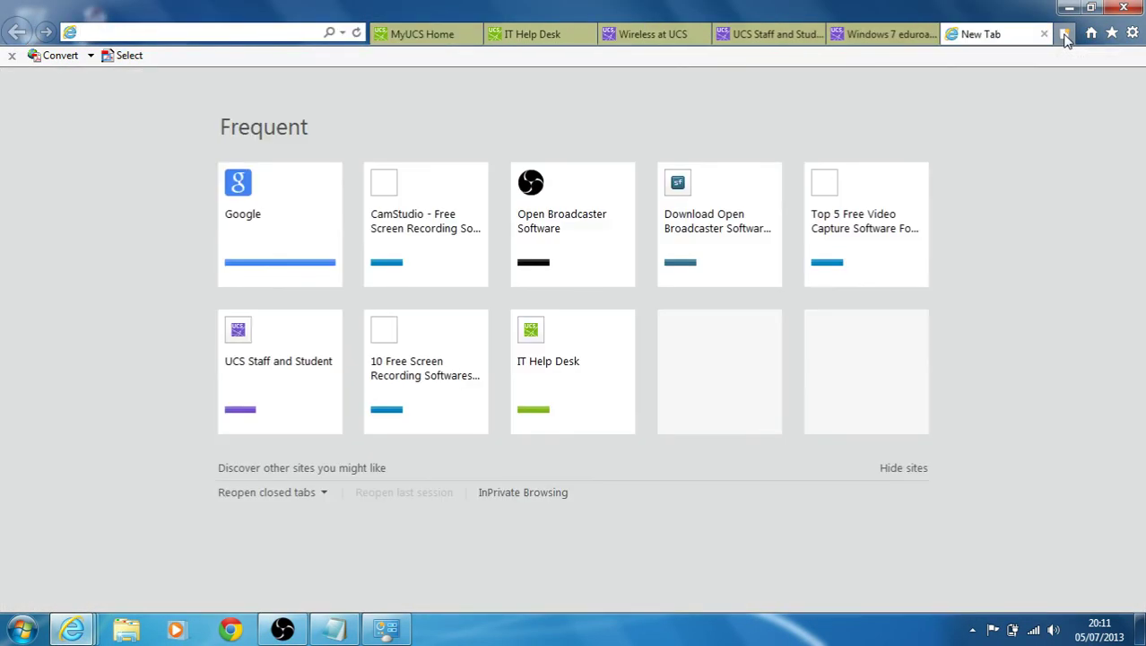
left_click(323, 176)
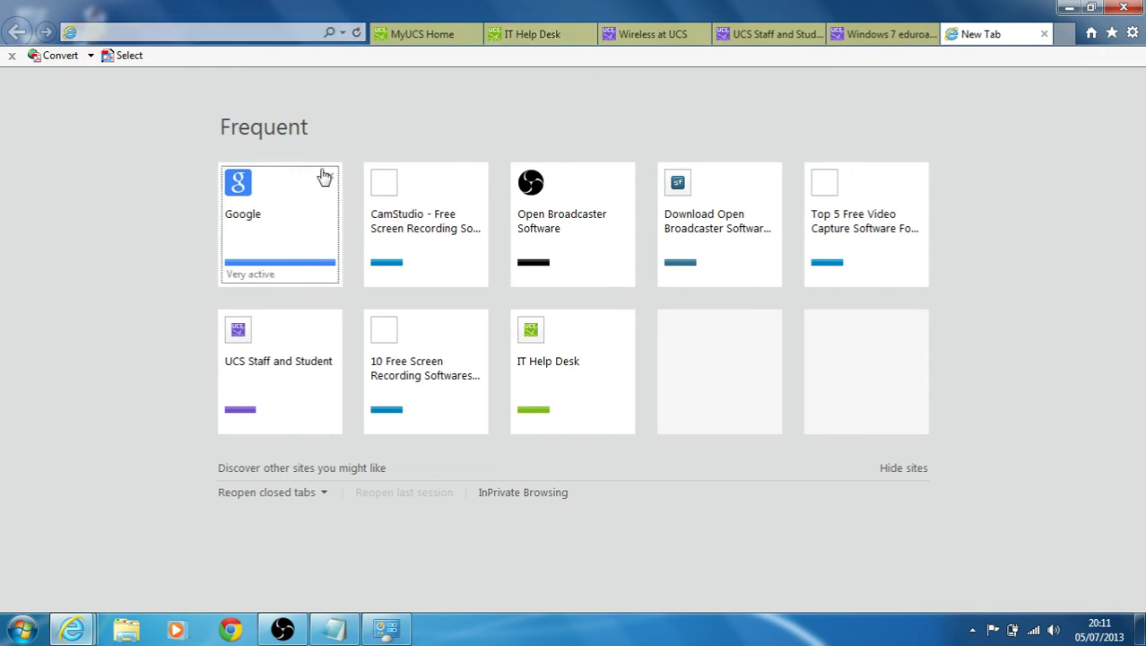